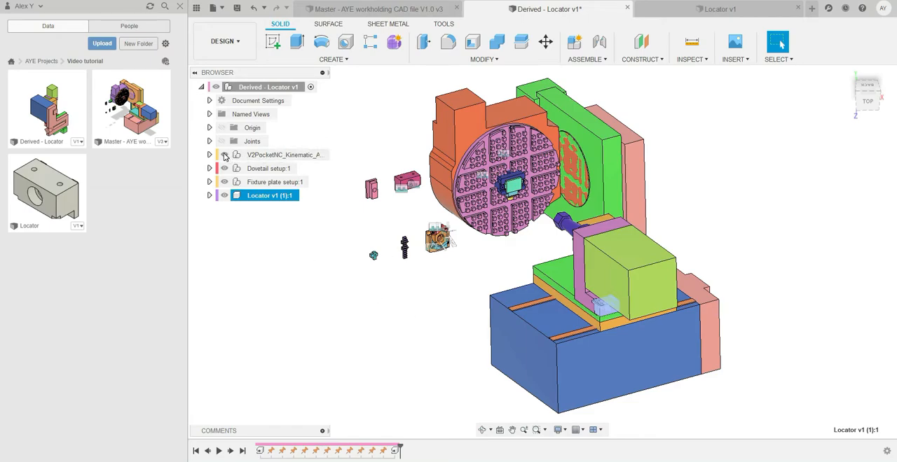
Hide the V2PocketNC kinematic assembly and inspect the exposed locator block.
{"action": "left_click", "coordinate": [224, 155]}
{"action": "left_click", "coordinate": [620, 316]}
{"action": "scroll", "coordinate": [610, 320], "scroll_direction": "up", "scroll_amount": 3}
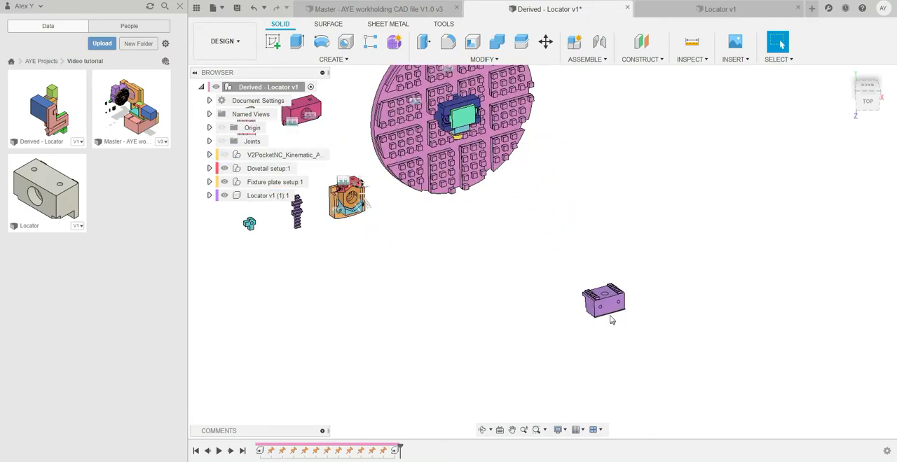
{"action": "scroll", "coordinate": [620, 301], "scroll_direction": "up", "scroll_amount": 5}
{"action": "scroll", "coordinate": [648, 258], "scroll_direction": "down", "scroll_amount": 2}
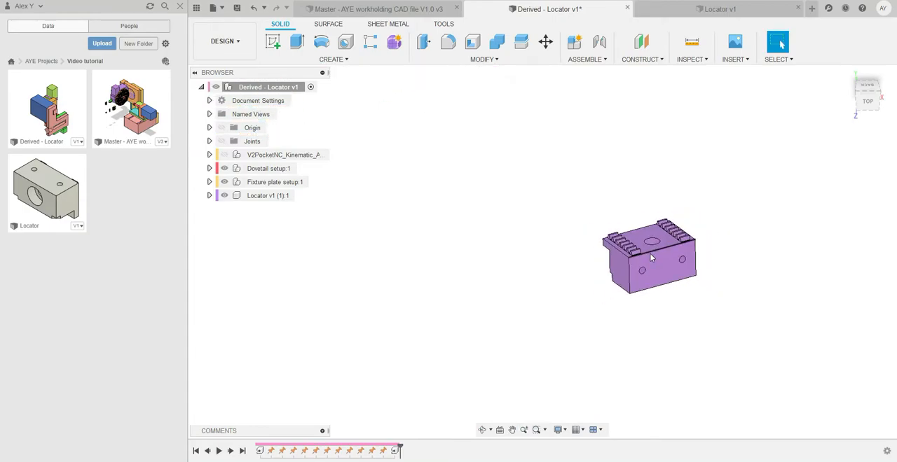
{"action": "scroll", "coordinate": [650, 259], "scroll_direction": "down", "scroll_amount": 4}
{"action": "middle_click_drag", "start_coordinate": [654, 304], "coordinate": [606, 268], "text": "shift"}
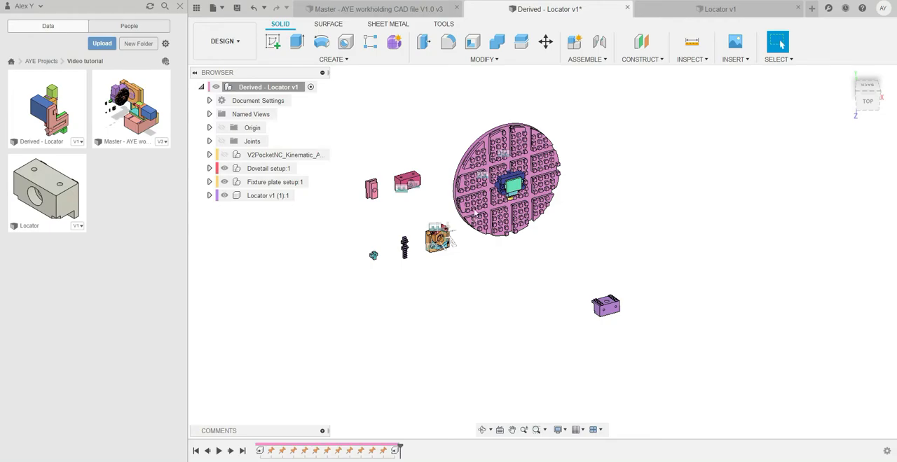
Hide the fixture plate setup and show the V2PocketNC kinematic assembly again.
{"action": "scroll", "coordinate": [501, 188], "scroll_direction": "up", "scroll_amount": 5}
{"action": "scroll", "coordinate": [501, 188], "scroll_direction": "down", "scroll_amount": 4}
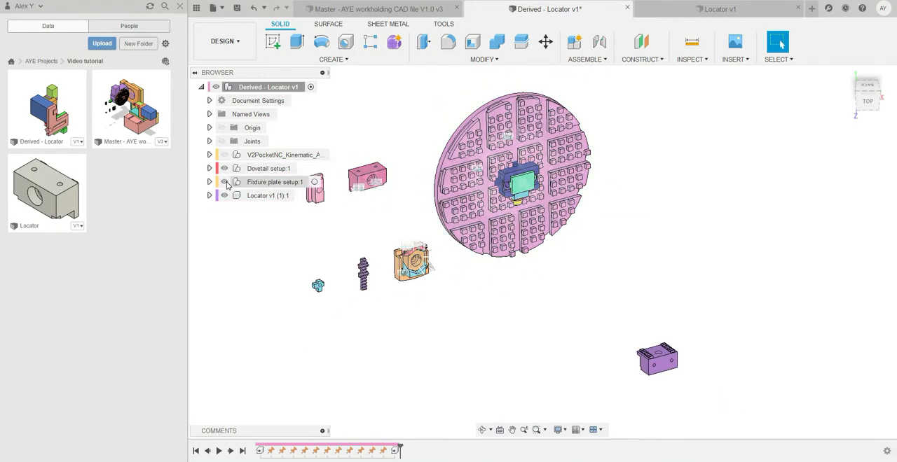
{"action": "left_click", "coordinate": [225, 182]}
{"action": "left_click", "coordinate": [225, 154]}
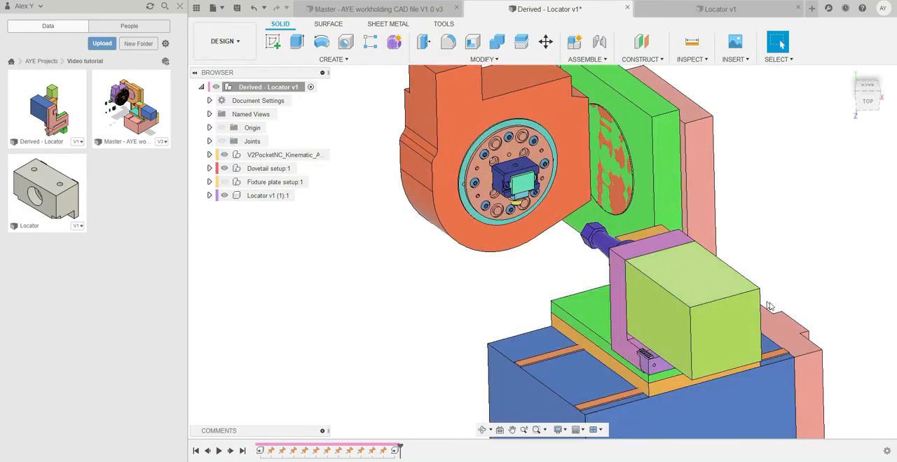
{"action": "scroll", "coordinate": [496, 204], "scroll_direction": "down", "scroll_amount": 3}
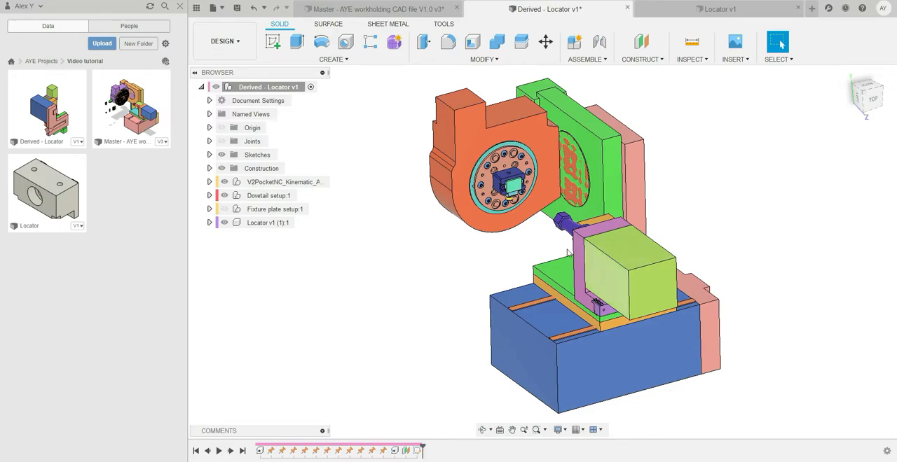
View the dovetail stock from the left side and consult the DM12 Dovetail Stock Preparation PDF drawing.
{"action": "scroll", "coordinate": [509, 188], "scroll_direction": "up", "scroll_amount": 6}
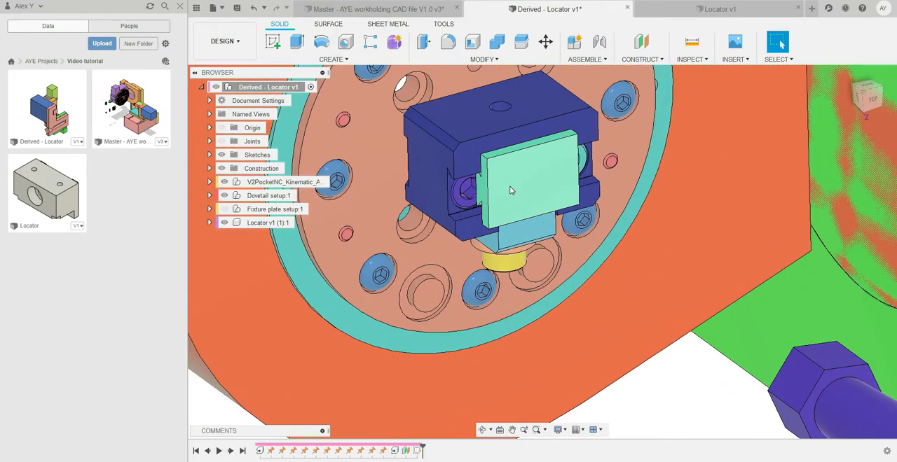
{"action": "left_click", "coordinate": [863, 96]}
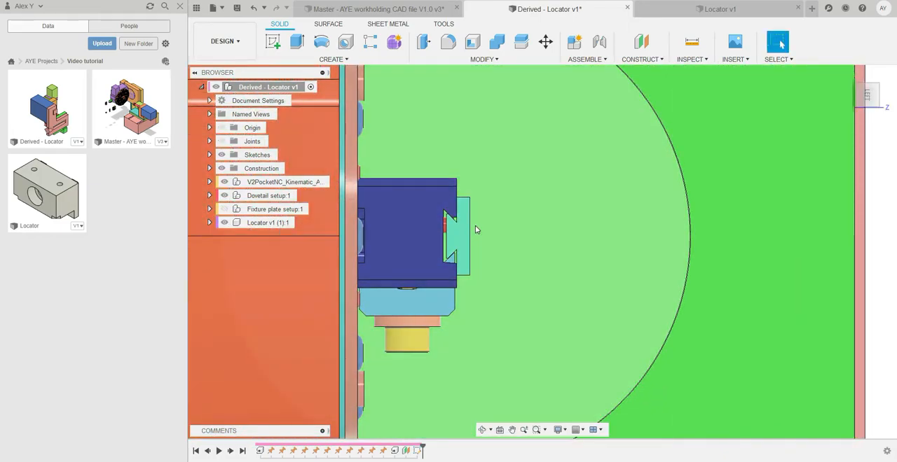
{"action": "key", "text": "alt+Tab"}
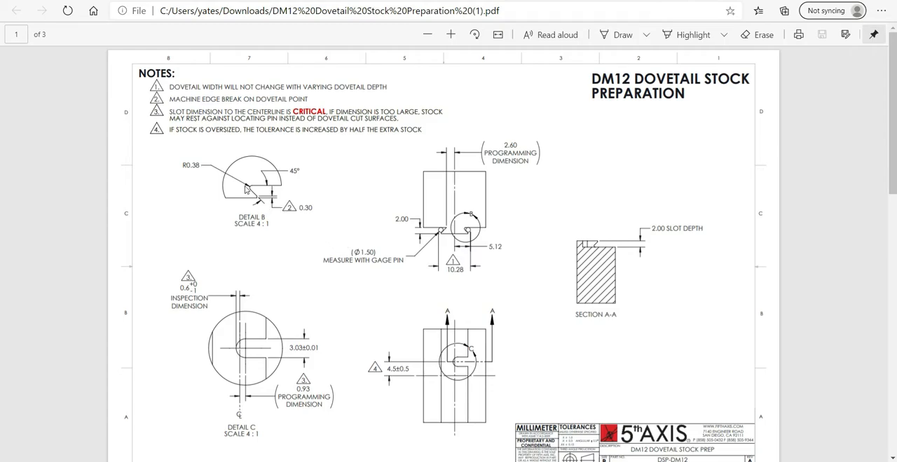
{"action": "key", "text": "alt+Tab"}
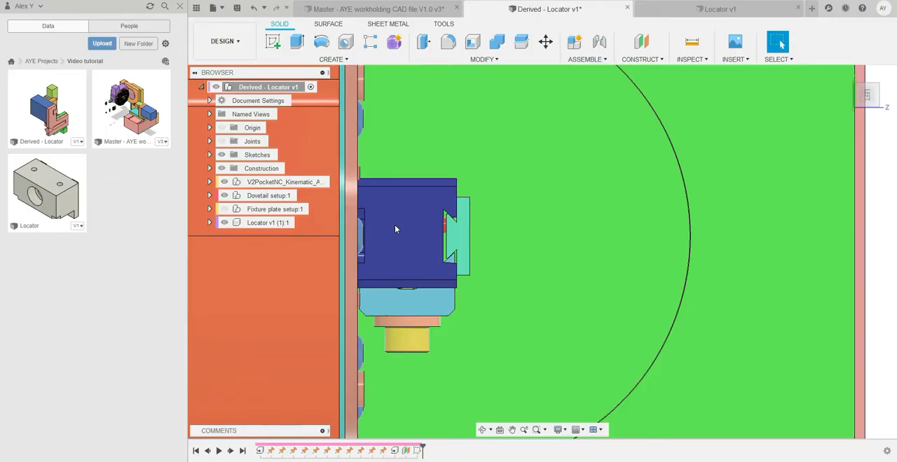
Turn the left view upright and compare the dovetail's inner corners with Detail B of the DM12 drawing.
{"action": "scroll", "coordinate": [456, 225], "scroll_direction": "up", "scroll_amount": 8}
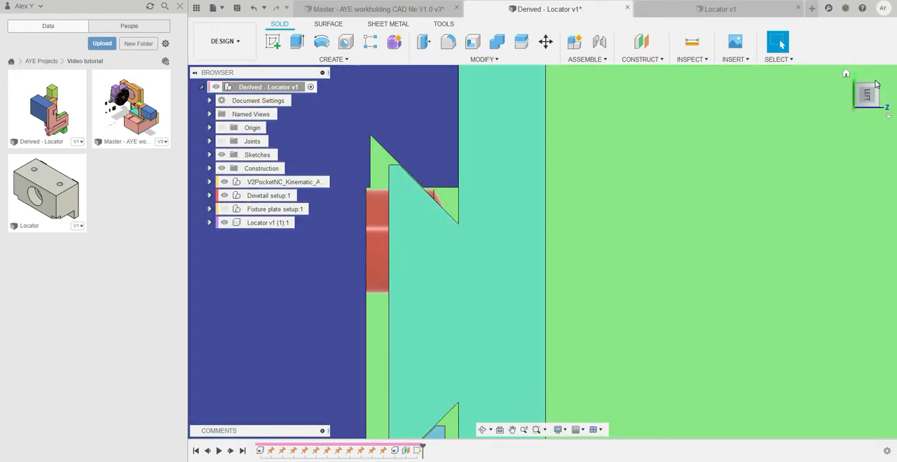
{"action": "left_click", "coordinate": [879, 77]}
{"action": "middle_click_drag", "start_coordinate": [504, 341], "coordinate": [497, 279]}
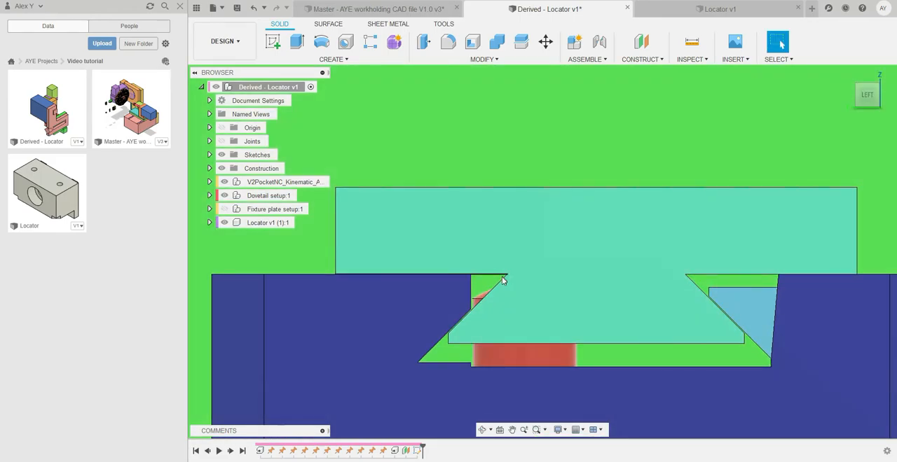
{"action": "key", "text": "alt+Tab"}
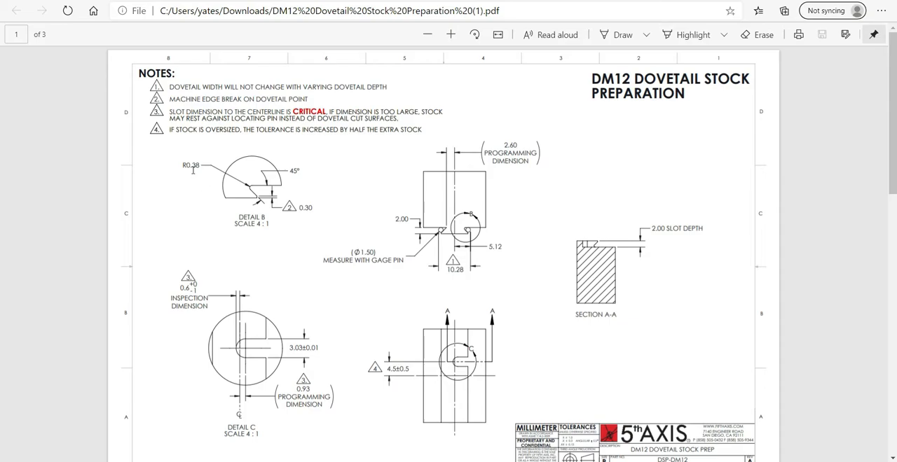
{"action": "key", "text": "alt+Tab"}
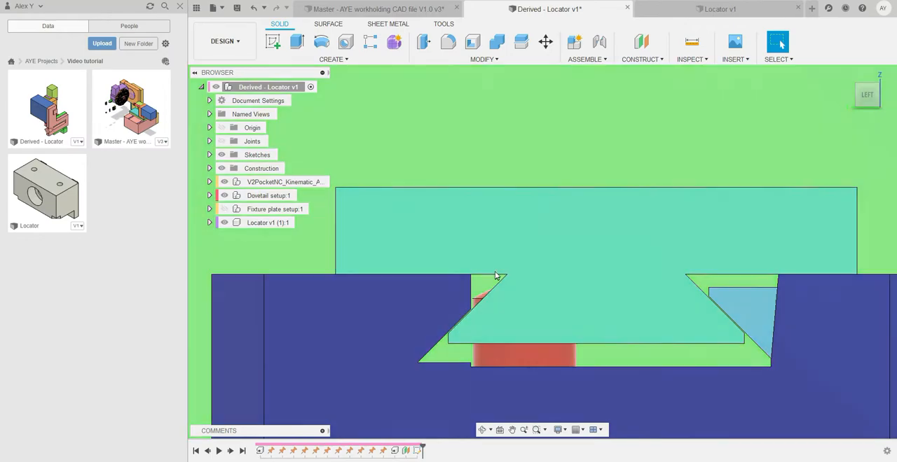
Examine how the dovetail base sits in the DM12 vise, in side profile and at an angle.
{"action": "scroll", "coordinate": [534, 269], "scroll_direction": "down", "scroll_amount": 1}
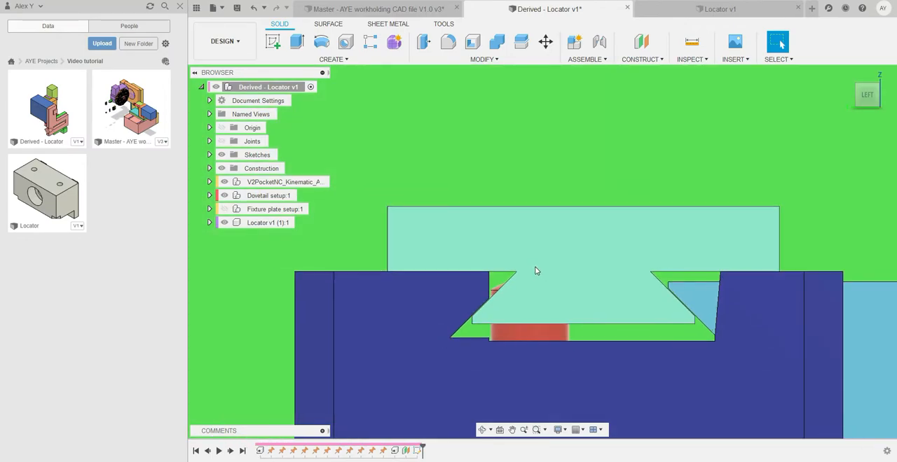
{"action": "scroll", "coordinate": [518, 273], "scroll_direction": "up", "scroll_amount": 1}
{"action": "scroll", "coordinate": [513, 272], "scroll_direction": "up", "scroll_amount": 1}
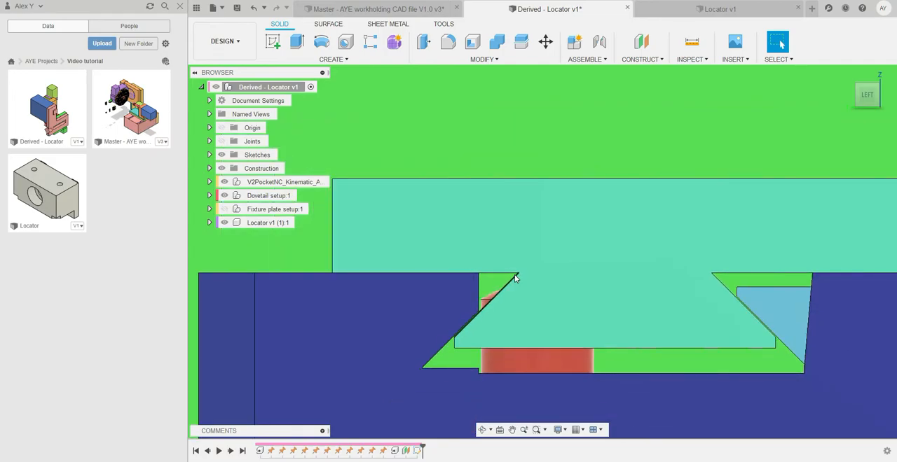
{"action": "scroll", "coordinate": [518, 279], "scroll_direction": "down", "scroll_amount": 2}
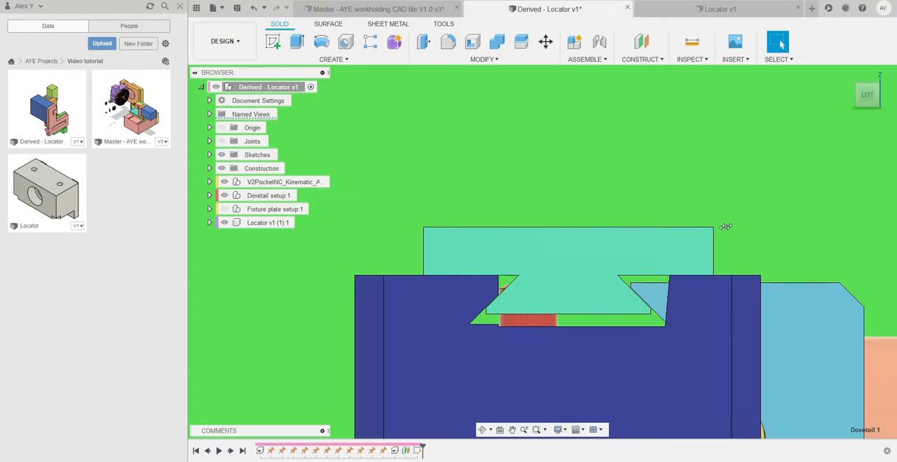
{"action": "scroll", "coordinate": [595, 284], "scroll_direction": "down", "scroll_amount": 2}
{"action": "middle_click_drag", "start_coordinate": [585, 282], "coordinate": [606, 292], "text": "shift"}
{"action": "scroll", "coordinate": [664, 285], "scroll_direction": "down", "scroll_amount": 1}
Show Sketch1 and Sketch2 of the Dovetail setup component and inspect them around the dovetail base.
{"action": "left_click", "coordinate": [210, 195]}
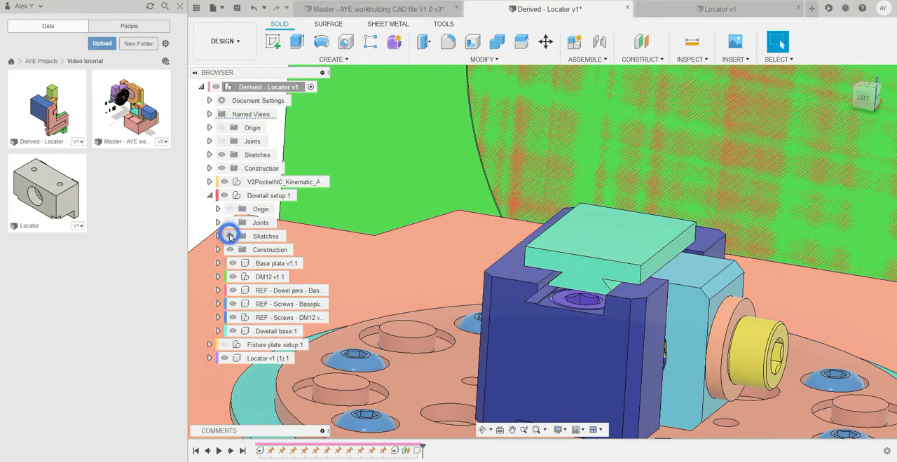
{"action": "left_click", "coordinate": [217, 236]}
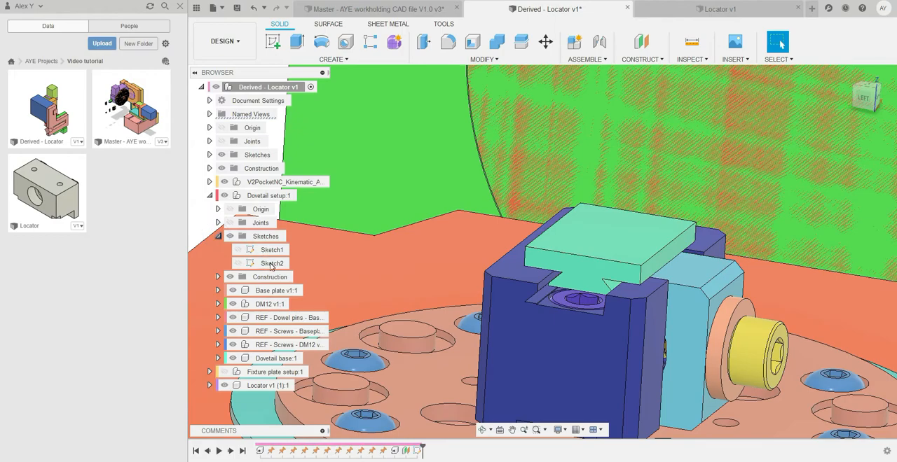
{"action": "left_click", "coordinate": [239, 251]}
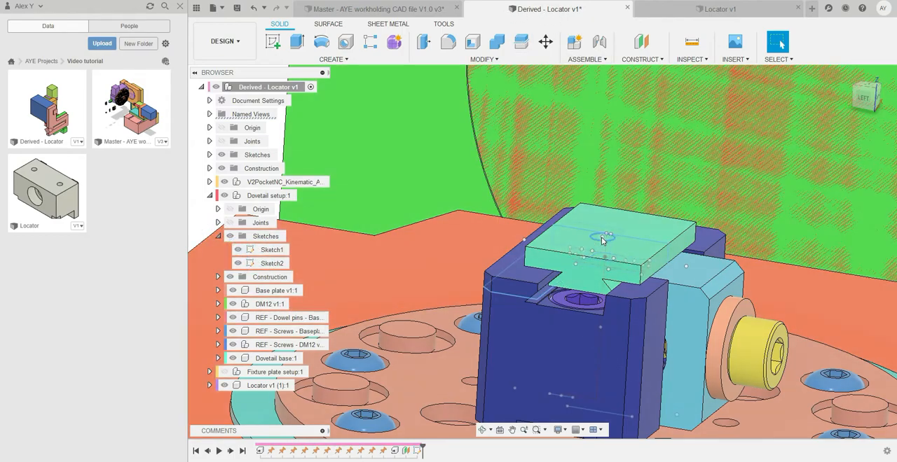
{"action": "scroll", "coordinate": [579, 231], "scroll_direction": "up", "scroll_amount": 5}
{"action": "scroll", "coordinate": [583, 285], "scroll_direction": "down", "scroll_amount": 3}
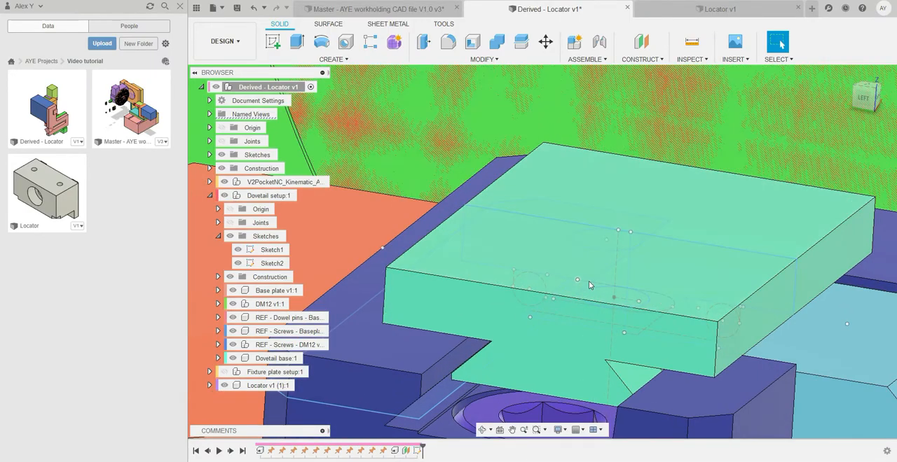
{"action": "scroll", "coordinate": [607, 306], "scroll_direction": "up", "scroll_amount": 2}
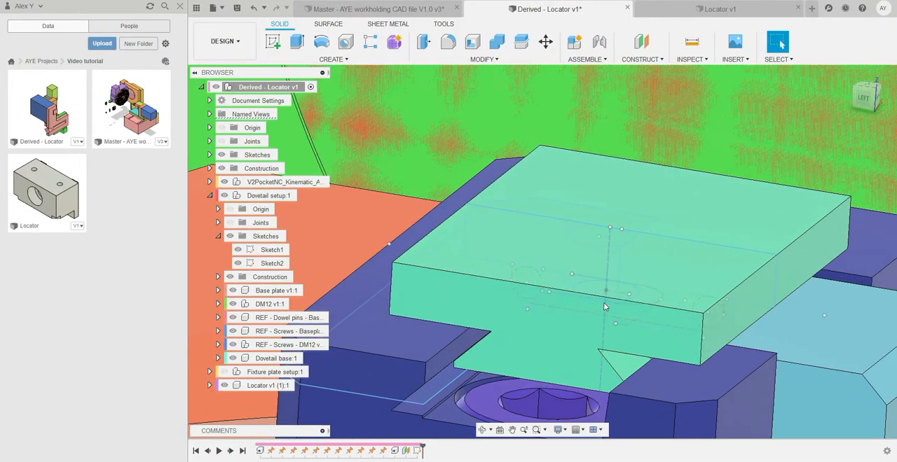
{"action": "scroll", "coordinate": [603, 295], "scroll_direction": "down", "scroll_amount": 3}
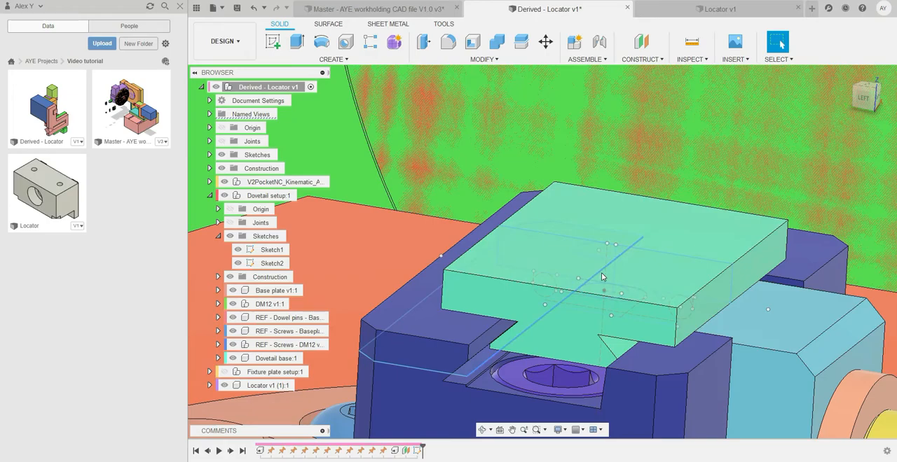
{"action": "double_click", "coordinate": [615, 290]}
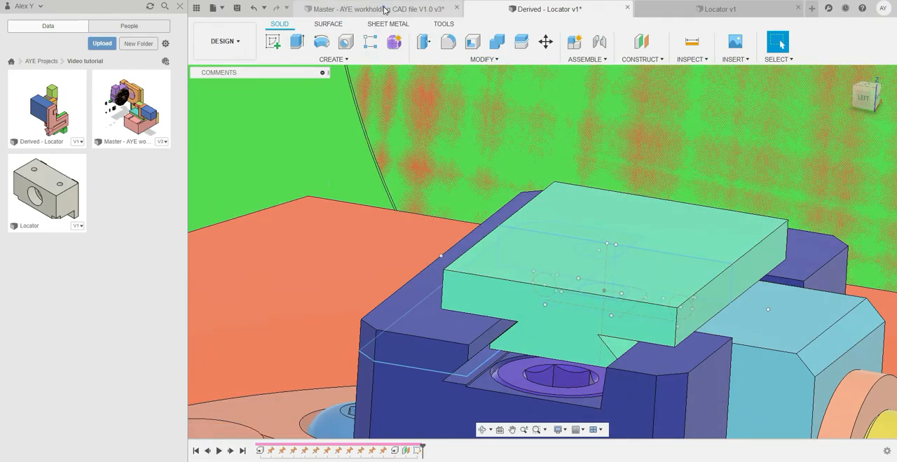
Switch to the Master AYE workholding file and examine the locating slot's geometry and dimensions in Sketch2.
{"action": "left_click", "coordinate": [384, 10]}
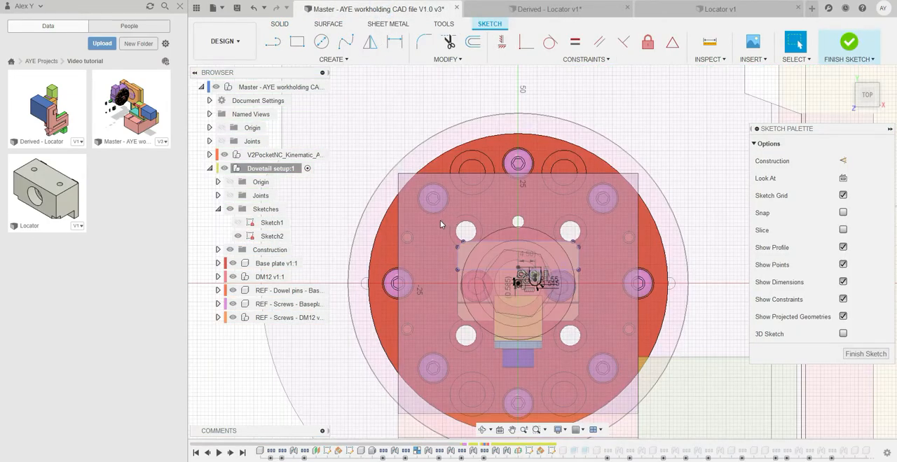
{"action": "scroll", "coordinate": [536, 279], "scroll_direction": "up", "scroll_amount": 5}
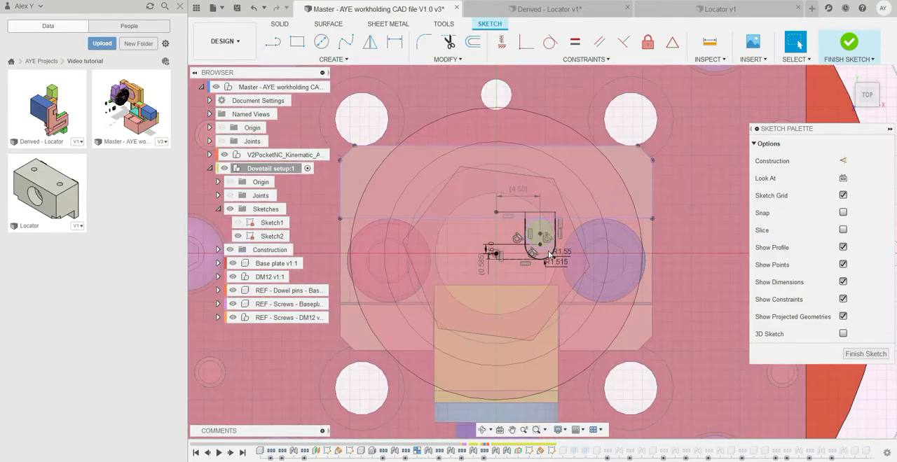
{"action": "scroll", "coordinate": [548, 255], "scroll_direction": "up", "scroll_amount": 5}
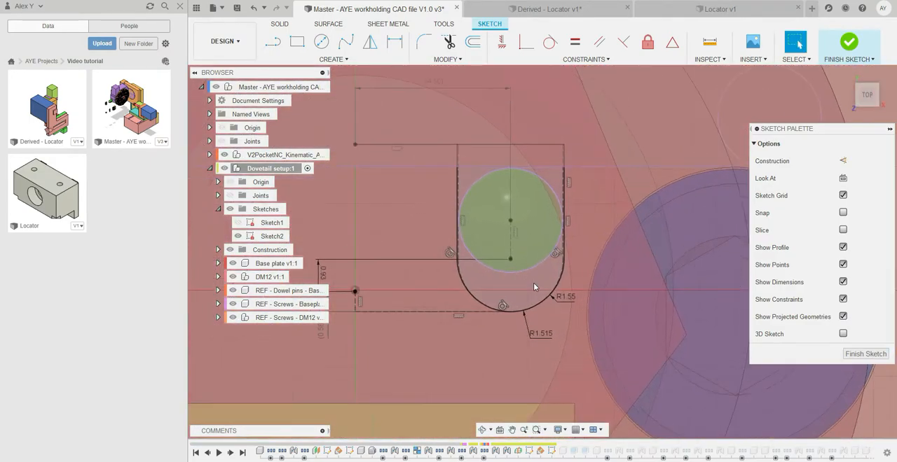
{"action": "scroll", "coordinate": [534, 287], "scroll_direction": "up", "scroll_amount": 2}
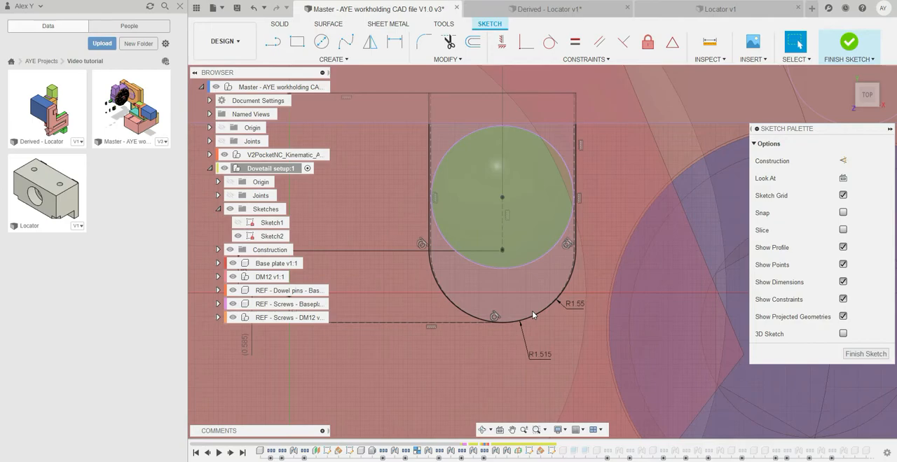
{"action": "scroll", "coordinate": [566, 308], "scroll_direction": "down", "scroll_amount": 2}
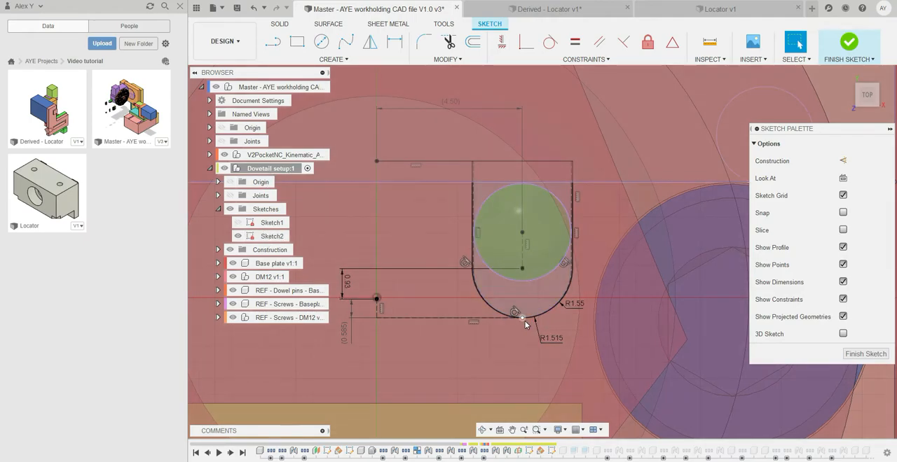
{"action": "scroll", "coordinate": [518, 313], "scroll_direction": "down", "scroll_amount": 1}
{"action": "scroll", "coordinate": [519, 315], "scroll_direction": "up", "scroll_amount": 1}
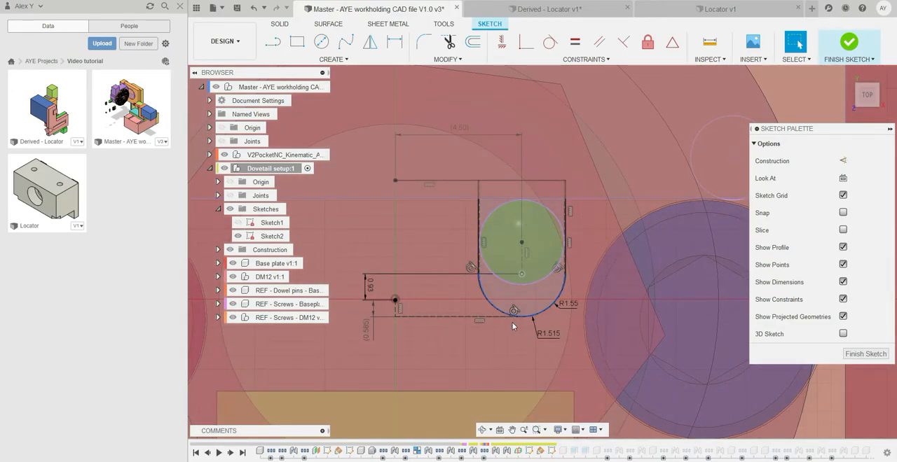
{"action": "scroll", "coordinate": [583, 316], "scroll_direction": "down", "scroll_amount": 1}
{"action": "scroll", "coordinate": [583, 316], "scroll_direction": "down", "scroll_amount": 3}
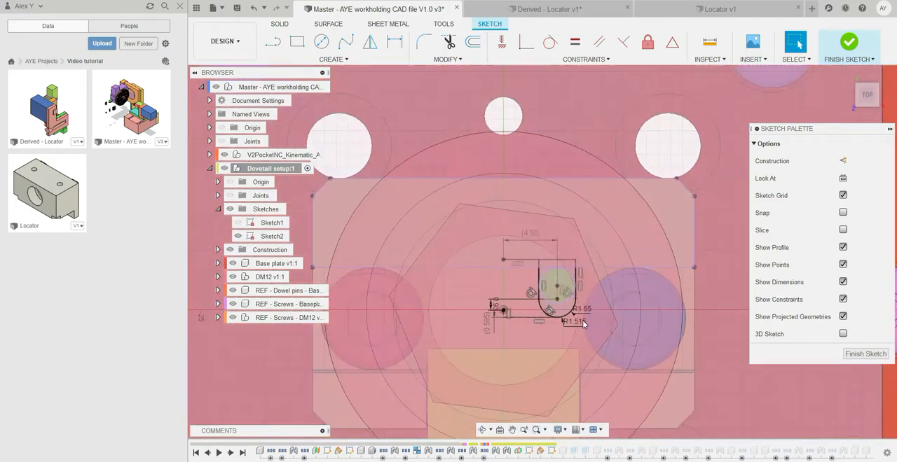
Check the slot against Detail C of the DM12 drawing and select the slot's R1.515 construction arc.
{"action": "scroll", "coordinate": [609, 286], "scroll_direction": "up", "scroll_amount": 3}
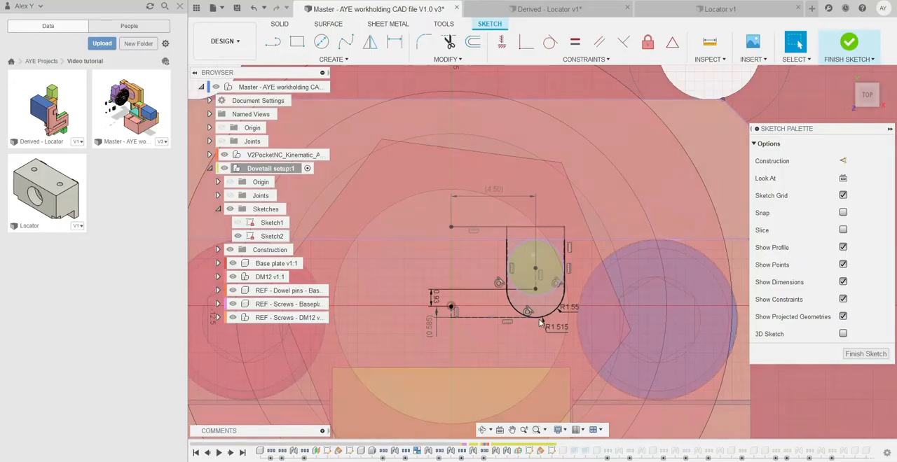
{"action": "scroll", "coordinate": [551, 312], "scroll_direction": "up", "scroll_amount": 5}
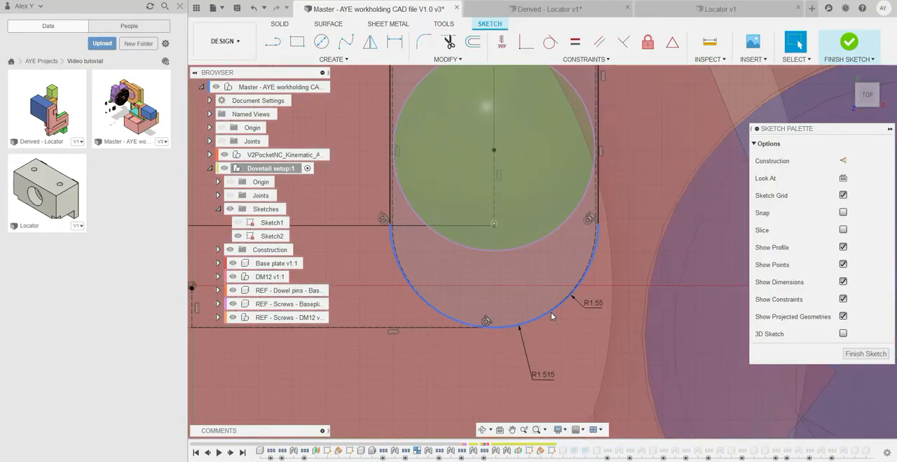
{"action": "middle_click_drag", "start_coordinate": [550, 313], "coordinate": [590, 306]}
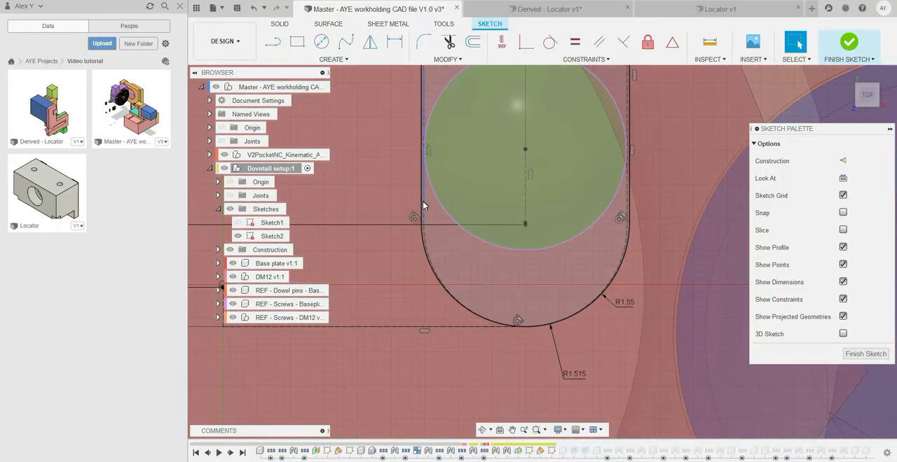
{"action": "left_click", "coordinate": [423, 241]}
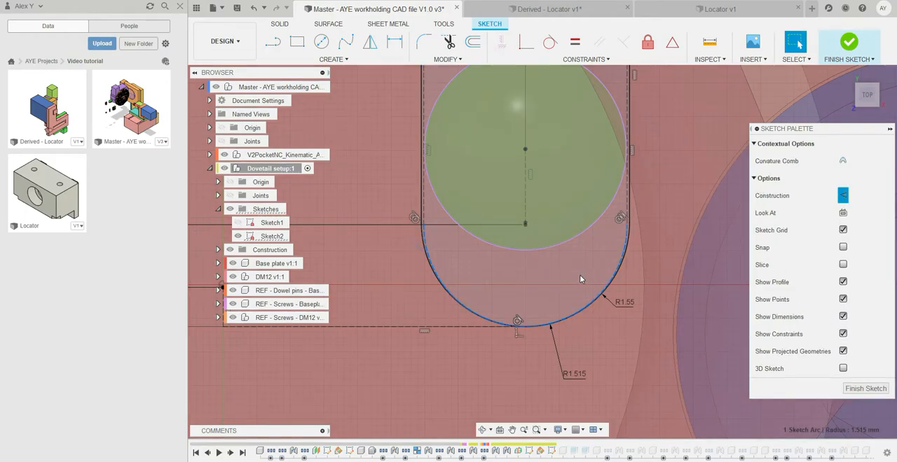
Select the slot's R1.55 arc and compare it with the R1.515 construction arc and the locating pin circle.
{"action": "left_click", "coordinate": [619, 269]}
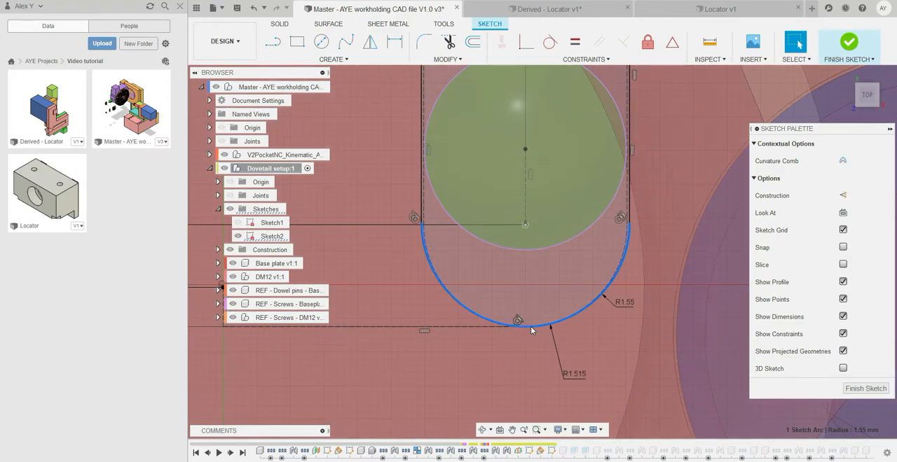
{"action": "scroll", "coordinate": [516, 330], "scroll_direction": "down", "scroll_amount": 1}
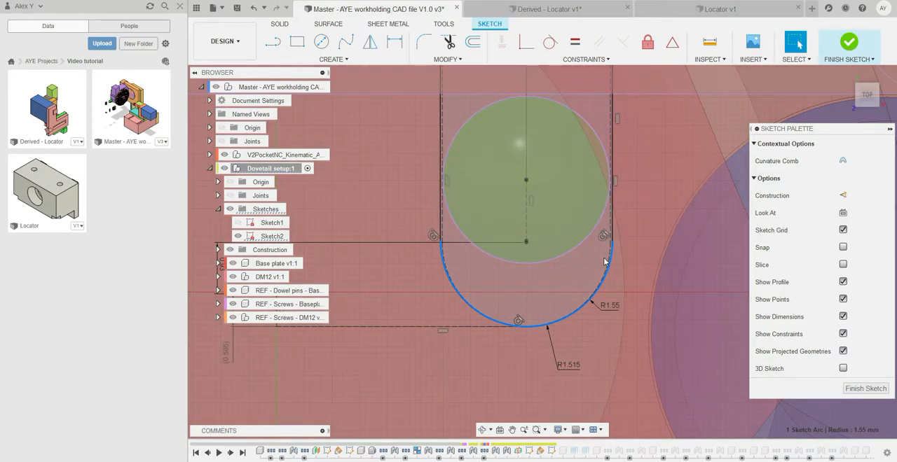
{"action": "scroll", "coordinate": [607, 216], "scroll_direction": "up", "scroll_amount": 2}
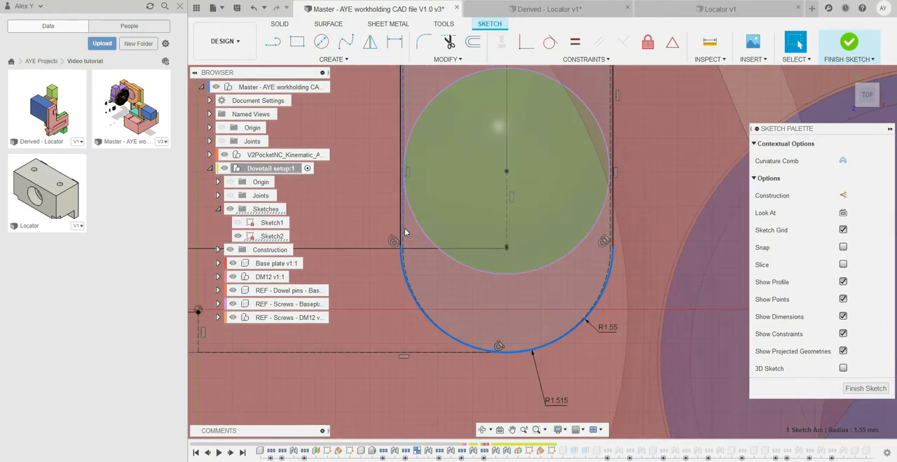
{"action": "scroll", "coordinate": [431, 280], "scroll_direction": "down", "scroll_amount": 2}
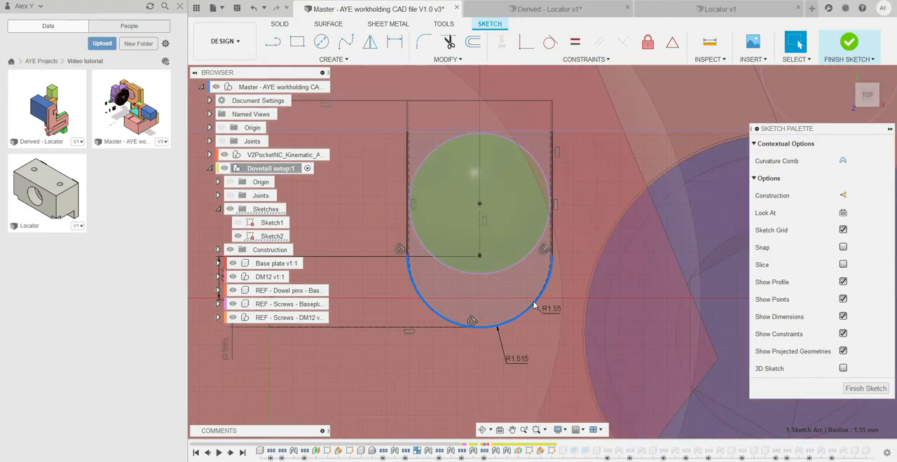
{"action": "scroll", "coordinate": [534, 309], "scroll_direction": "up", "scroll_amount": 2}
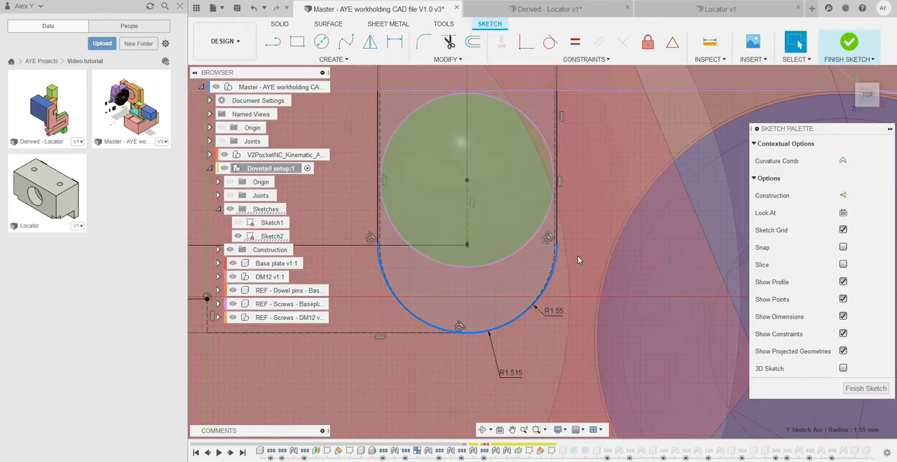
{"action": "scroll", "coordinate": [560, 250], "scroll_direction": "up", "scroll_amount": 2}
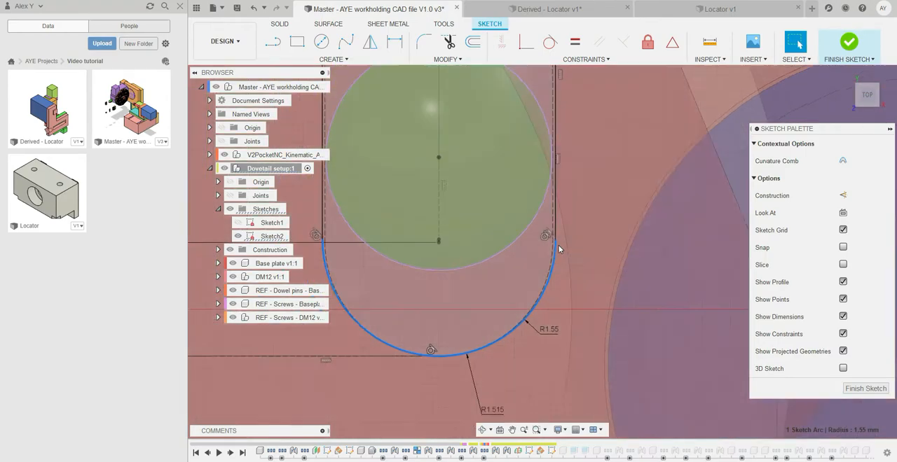
{"action": "scroll", "coordinate": [559, 245], "scroll_direction": "down", "scroll_amount": 2}
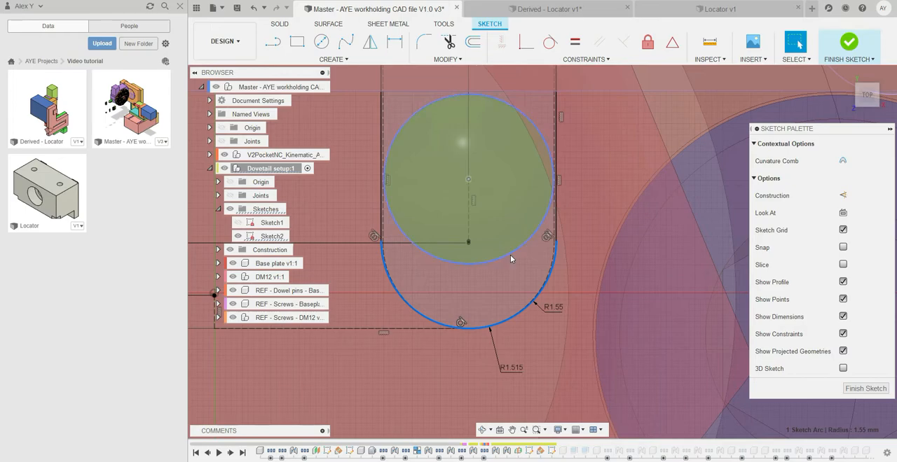
{"action": "scroll", "coordinate": [564, 232], "scroll_direction": "up", "scroll_amount": 2}
{"action": "scroll", "coordinate": [561, 236], "scroll_direction": "down", "scroll_amount": 2}
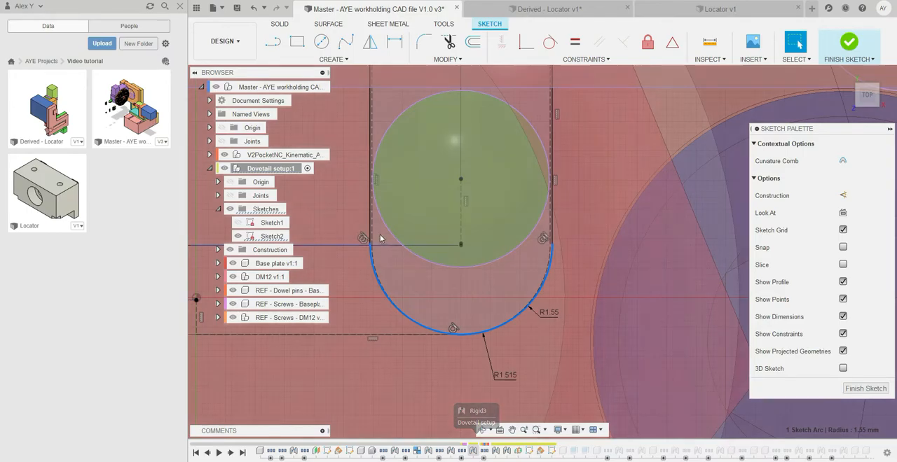
{"action": "scroll", "coordinate": [378, 235], "scroll_direction": "up", "scroll_amount": 1}
{"action": "scroll", "coordinate": [378, 236], "scroll_direction": "up", "scroll_amount": 2}
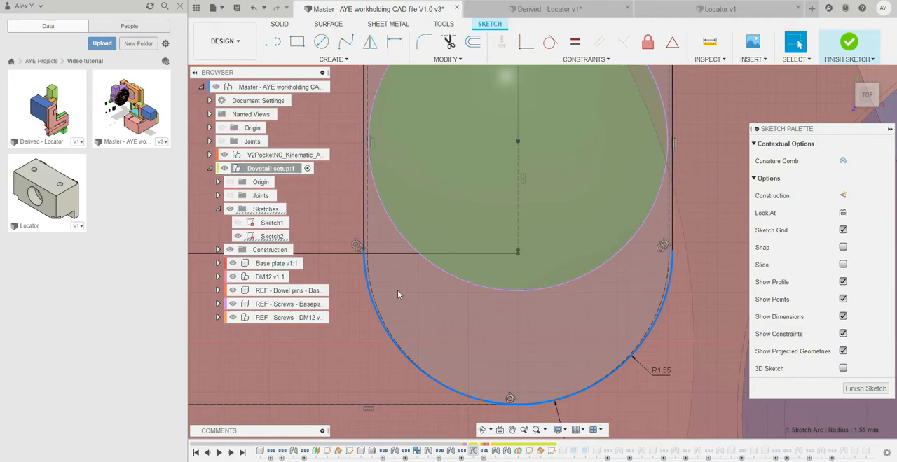
{"action": "scroll", "coordinate": [366, 237], "scroll_direction": "down", "scroll_amount": 7}
{"action": "scroll", "coordinate": [395, 273], "scroll_direction": "down", "scroll_amount": 2}
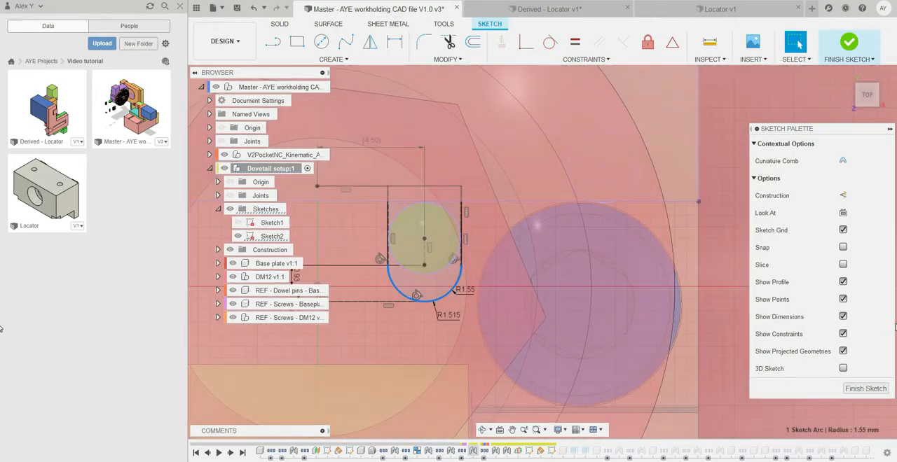
Select the R1.515 construction arc and examine the clearance between the locating pin and the slot's side wall.
{"action": "key", "text": "x"}
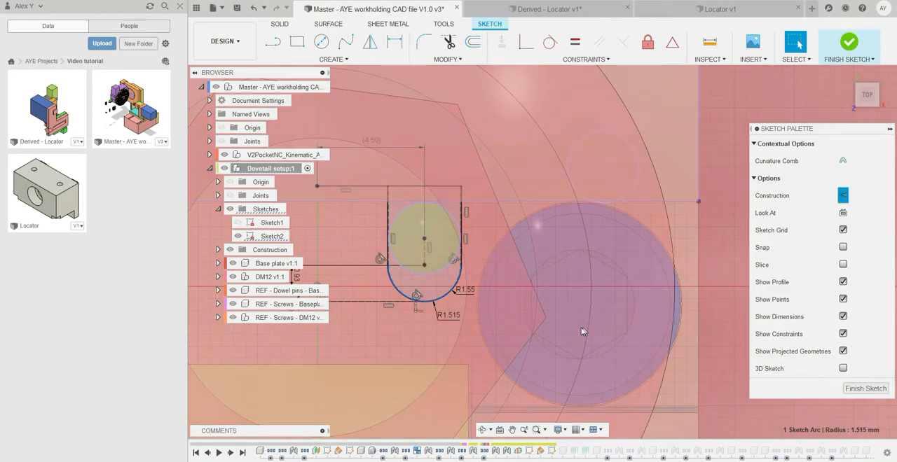
{"action": "scroll", "coordinate": [467, 261], "scroll_direction": "up", "scroll_amount": 5}
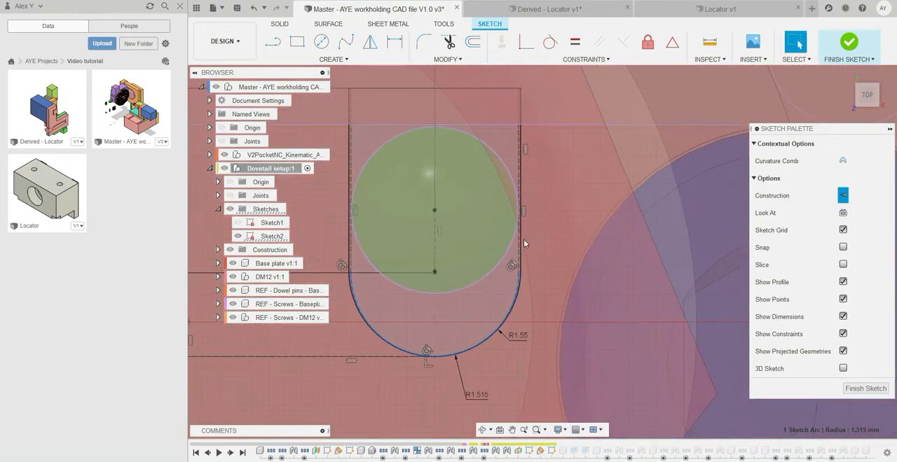
{"action": "scroll", "coordinate": [516, 225], "scroll_direction": "up", "scroll_amount": 3}
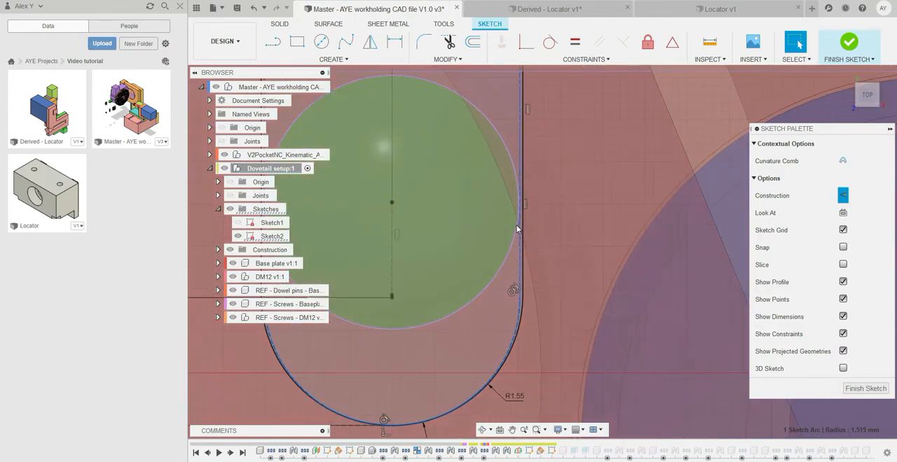
{"action": "scroll", "coordinate": [511, 255], "scroll_direction": "up", "scroll_amount": 3}
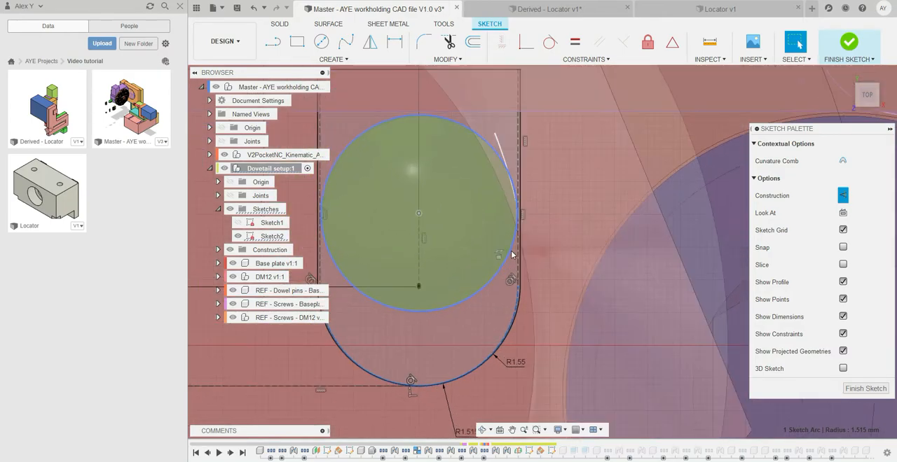
{"action": "scroll", "coordinate": [511, 255], "scroll_direction": "down", "scroll_amount": 2}
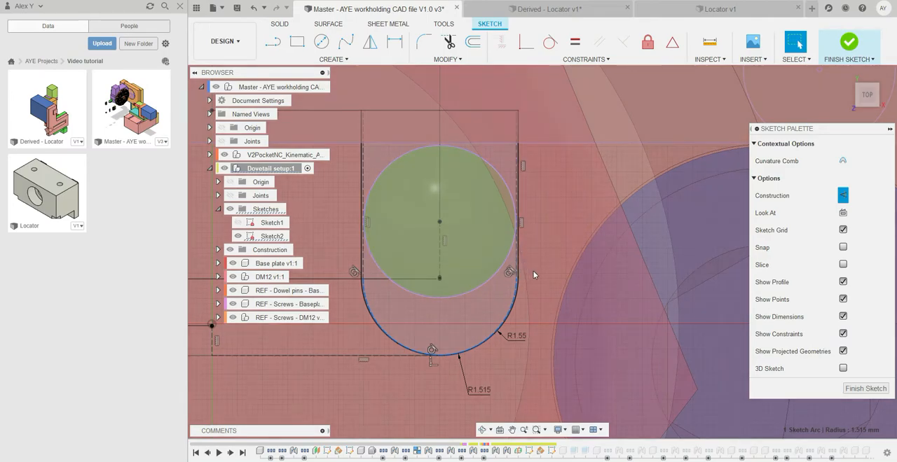
{"action": "scroll", "coordinate": [516, 223], "scroll_direction": "up", "scroll_amount": 2}
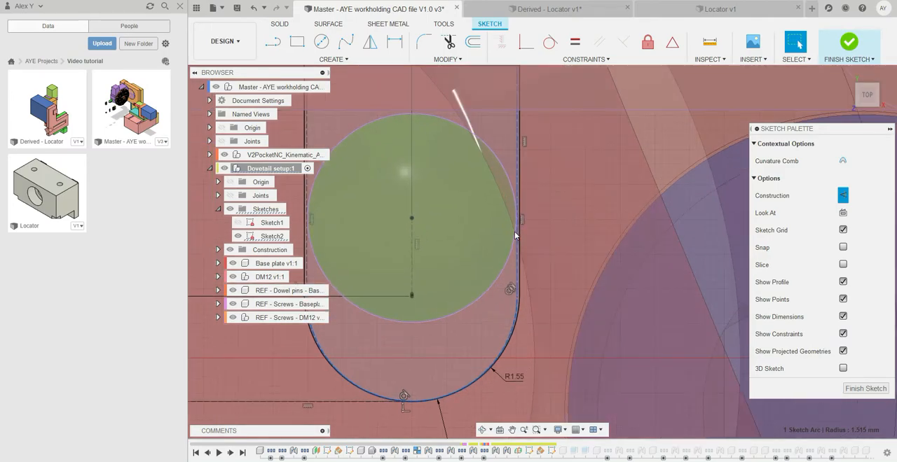
{"action": "scroll", "coordinate": [519, 179], "scroll_direction": "down", "scroll_amount": 2}
{"action": "scroll", "coordinate": [519, 189], "scroll_direction": "up", "scroll_amount": 2}
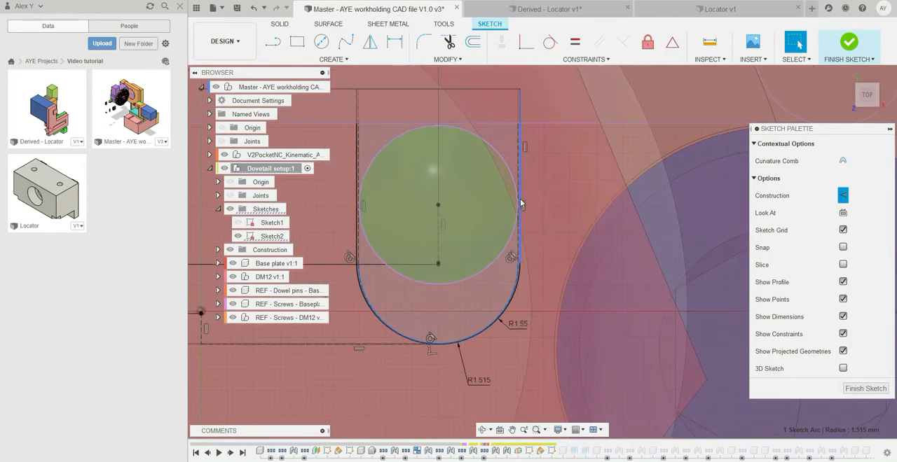
Select the slot's straight construction lines on both sides and inspect how they relate to the solid slot outline and pin.
{"action": "left_click", "coordinate": [517, 219]}
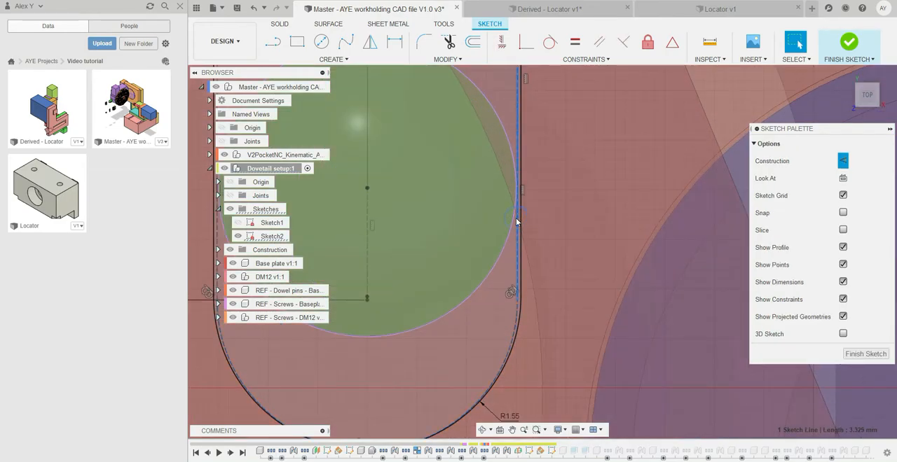
{"action": "scroll", "coordinate": [517, 221], "scroll_direction": "down", "scroll_amount": 1}
{"action": "scroll", "coordinate": [516, 223], "scroll_direction": "down", "scroll_amount": 1}
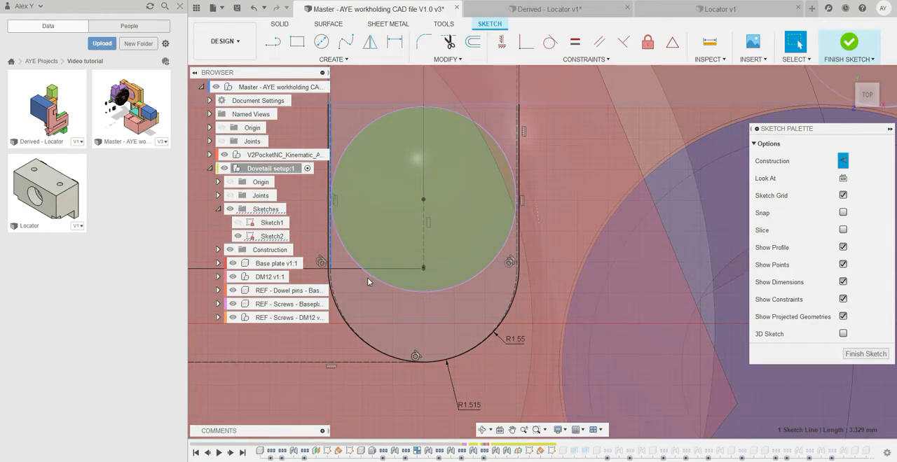
{"action": "scroll", "coordinate": [492, 291], "scroll_direction": "down", "scroll_amount": 1}
{"action": "middle_click_drag", "start_coordinate": [492, 289], "coordinate": [509, 299]}
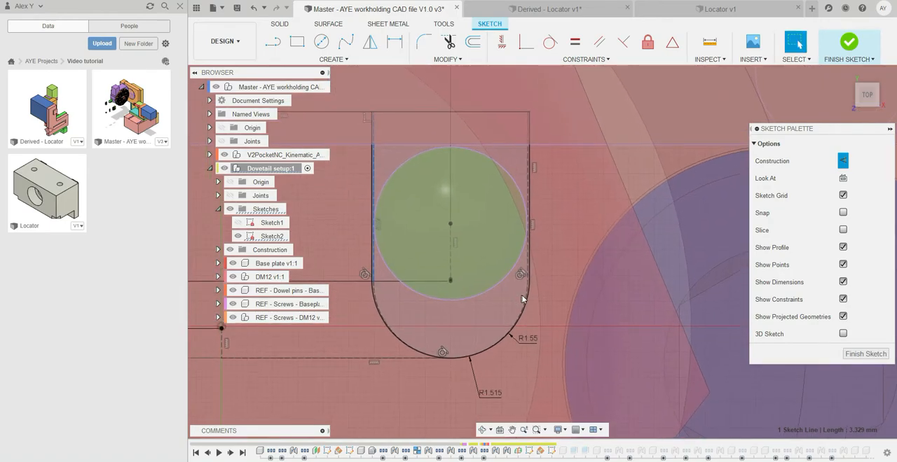
{"action": "scroll", "coordinate": [522, 276], "scroll_direction": "up", "scroll_amount": 2}
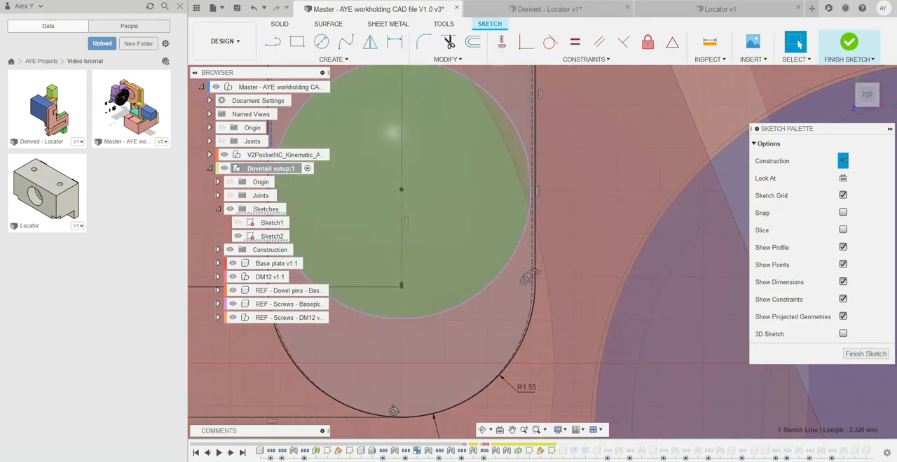
{"action": "scroll", "coordinate": [553, 285], "scroll_direction": "down", "scroll_amount": 1}
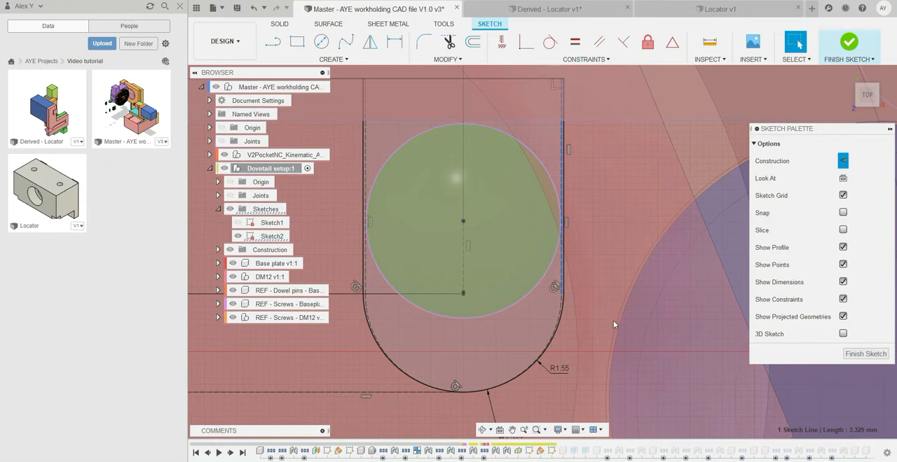
{"action": "scroll", "coordinate": [596, 298], "scroll_direction": "down", "scroll_amount": 3}
{"action": "scroll", "coordinate": [581, 285], "scroll_direction": "up", "scroll_amount": 1}
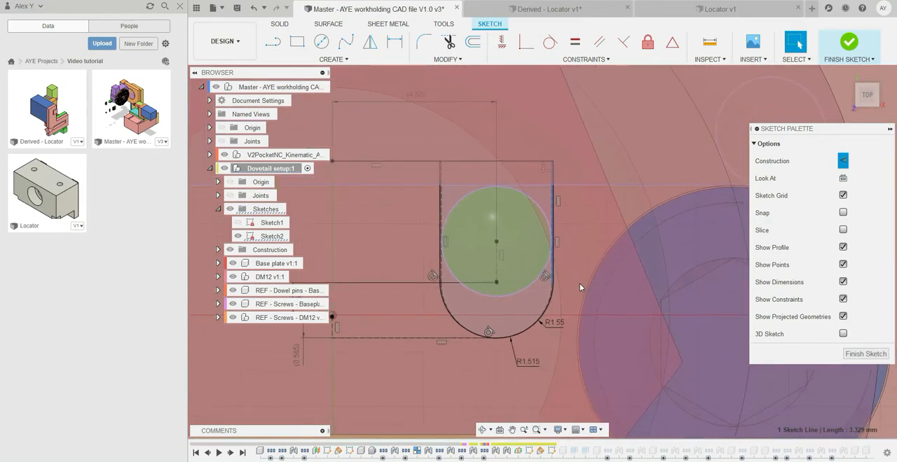
{"action": "scroll", "coordinate": [573, 278], "scroll_direction": "up", "scroll_amount": 2}
{"action": "scroll", "coordinate": [573, 278], "scroll_direction": "up", "scroll_amount": 1}
{"action": "mouse_move", "coordinate": [573, 282]}
{"action": "middle_mouse_down"}
{"action": "mouse_move", "coordinate": [586, 265]}
{"action": "mouse_move", "coordinate": [581, 287]}
{"action": "middle_mouse_up"}
{"action": "scroll", "coordinate": [583, 270], "scroll_direction": "down", "scroll_amount": 2}
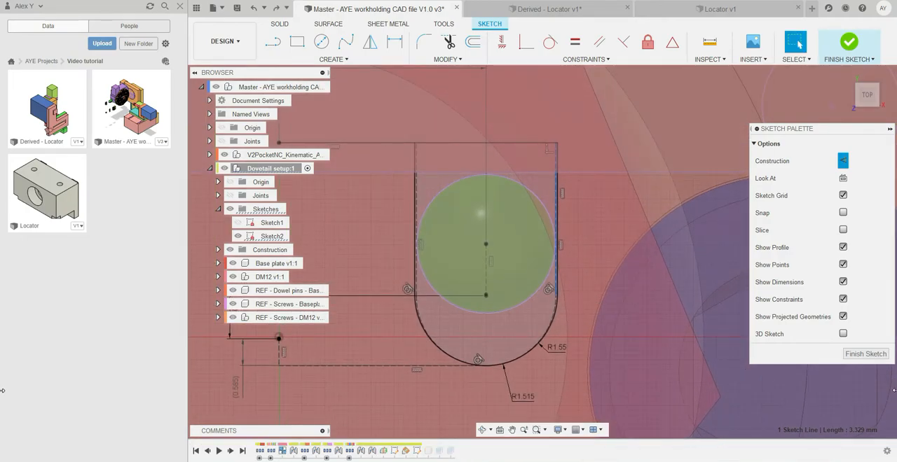
Finish editing Sketch2, show Sketch1 and hide Sketch2 of the Dovetail setup component.
{"action": "left_click", "coordinate": [855, 355]}
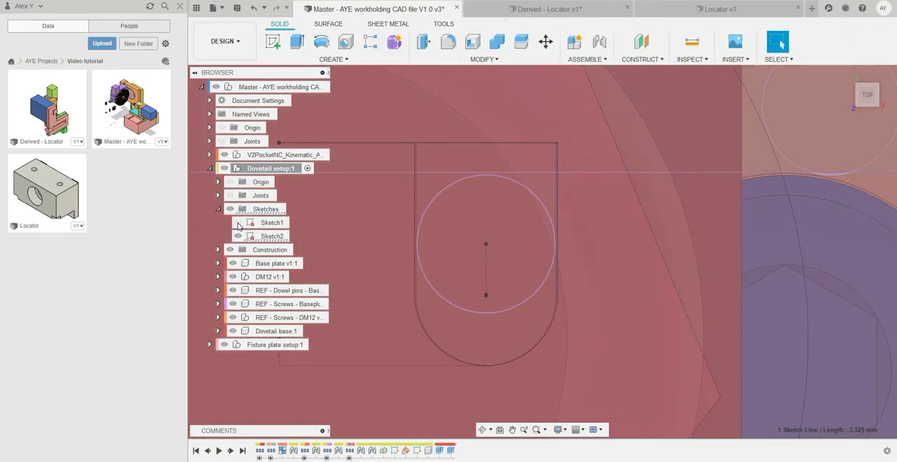
{"action": "left_click", "coordinate": [238, 223]}
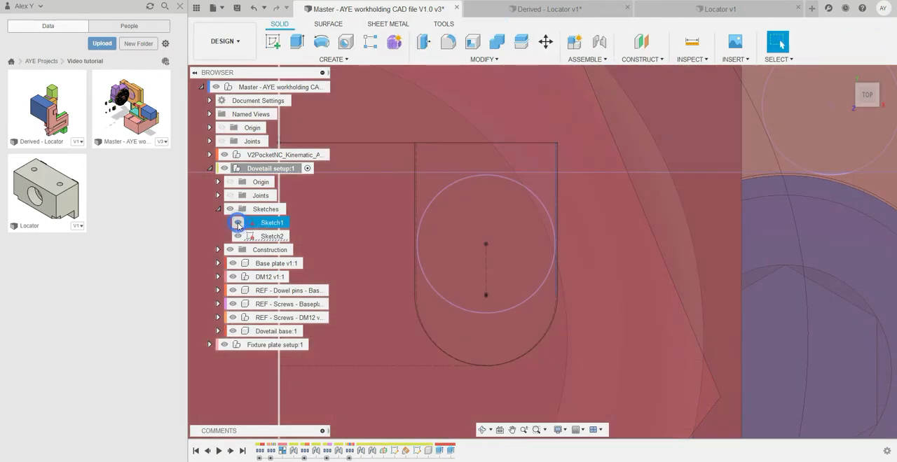
{"action": "left_click", "coordinate": [238, 236]}
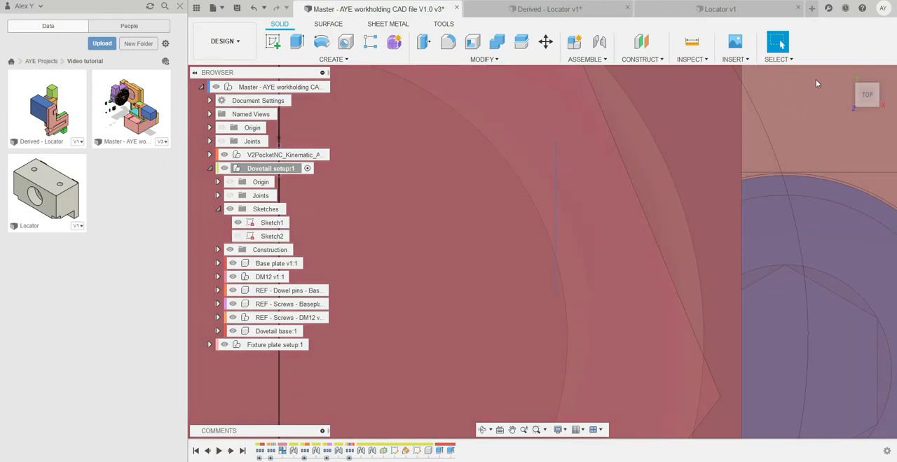
Set the assembly to the left view and hide the Fixture plate setup component.
{"action": "left_click", "coordinate": [851, 96]}
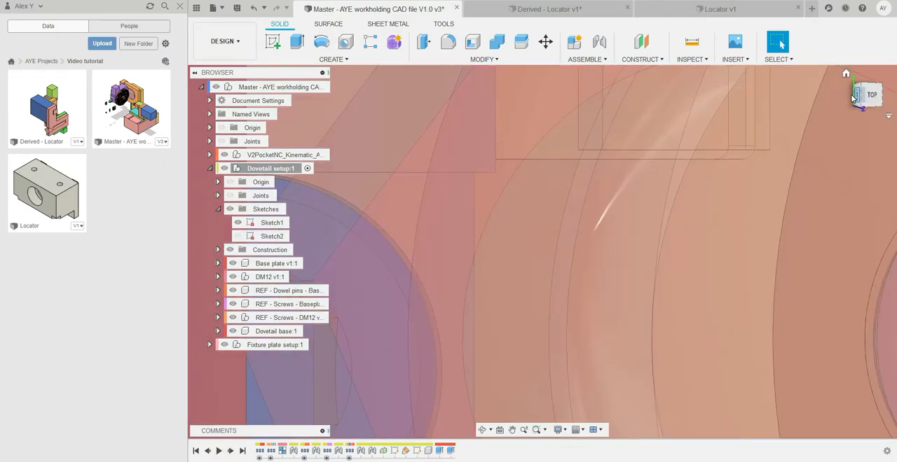
{"action": "left_click", "coordinate": [882, 75]}
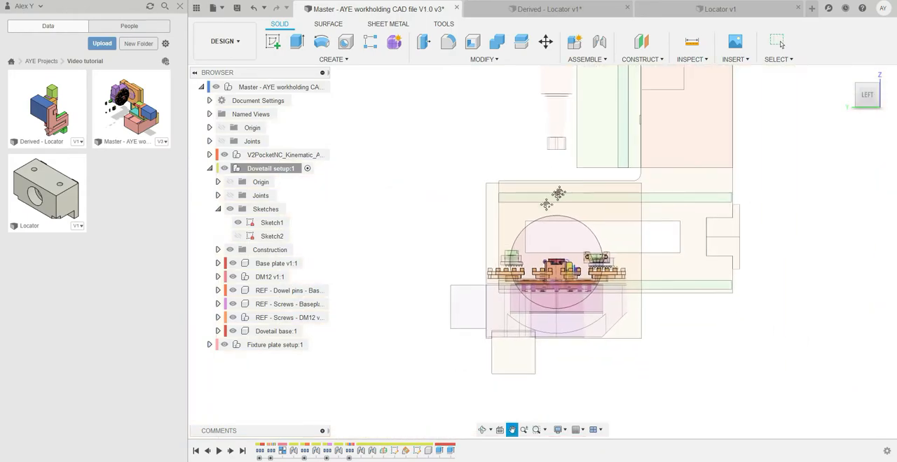
{"action": "left_click", "coordinate": [225, 344]}
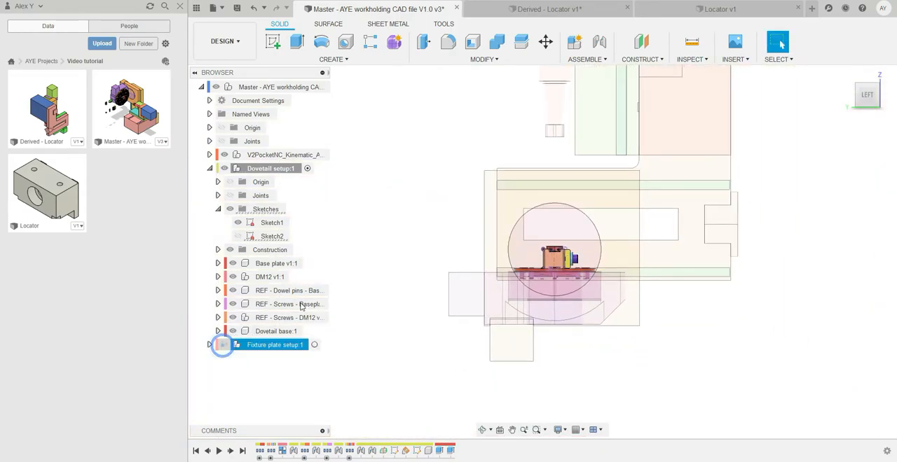
Examine the dovetail profile in the DM12 vise and check it against the DM12 Dovetail Stock Preparation drawing.
{"action": "scroll", "coordinate": [548, 242], "scroll_direction": "up", "scroll_amount": 5}
{"action": "scroll", "coordinate": [548, 238], "scroll_direction": "up", "scroll_amount": 5}
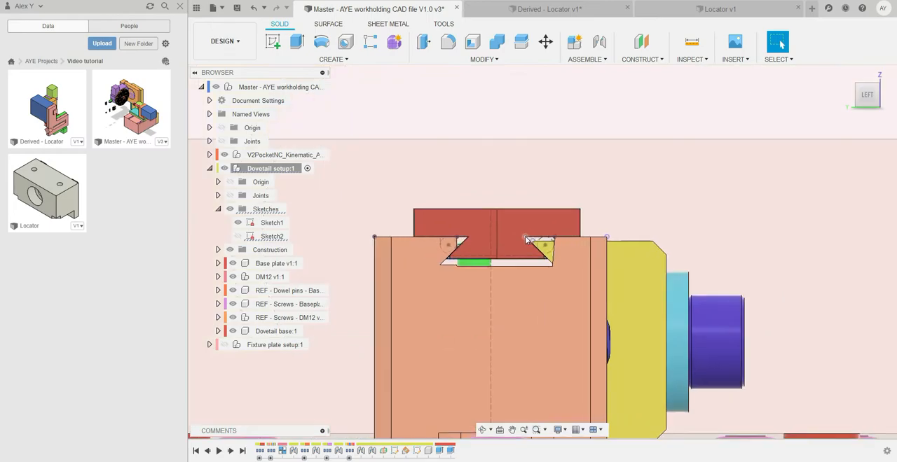
{"action": "left_click", "coordinate": [270, 236]}
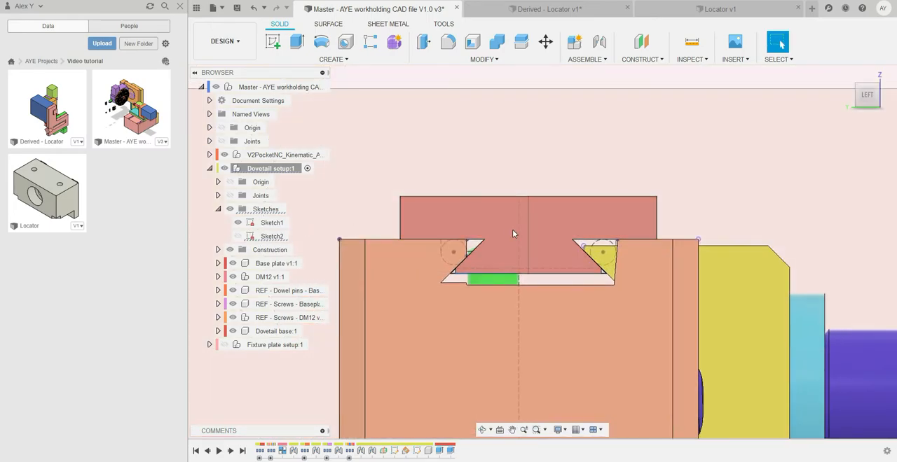
{"action": "scroll", "coordinate": [512, 229], "scroll_direction": "up", "scroll_amount": 4}
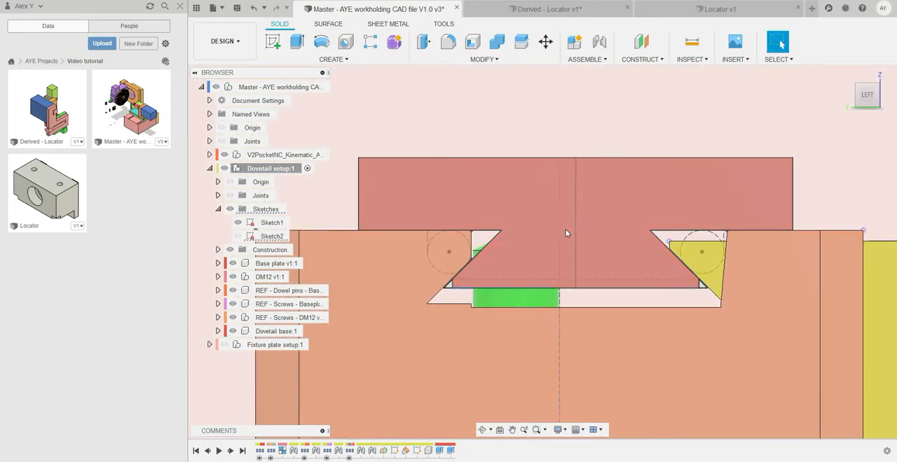
{"action": "key", "text": "alt+Tab"}
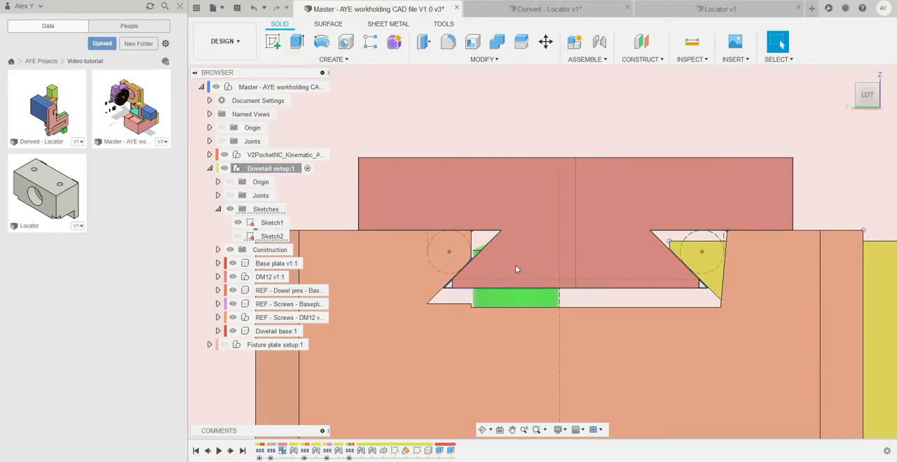
{"action": "scroll", "coordinate": [515, 265], "scroll_direction": "down", "scroll_amount": 5}
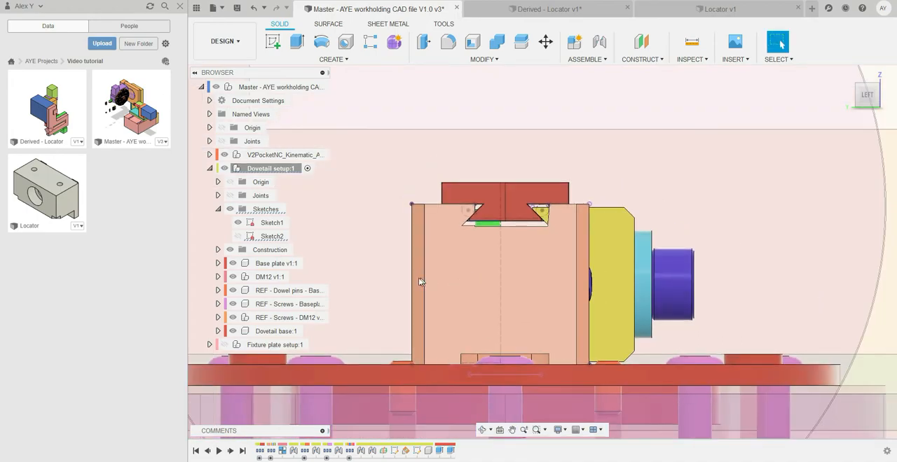
Select Sketch1's vertical centre line on the dovetail stock and inspect its position relative to the DM12 vise and base plate.
{"action": "scroll", "coordinate": [533, 280], "scroll_direction": "down", "scroll_amount": 2}
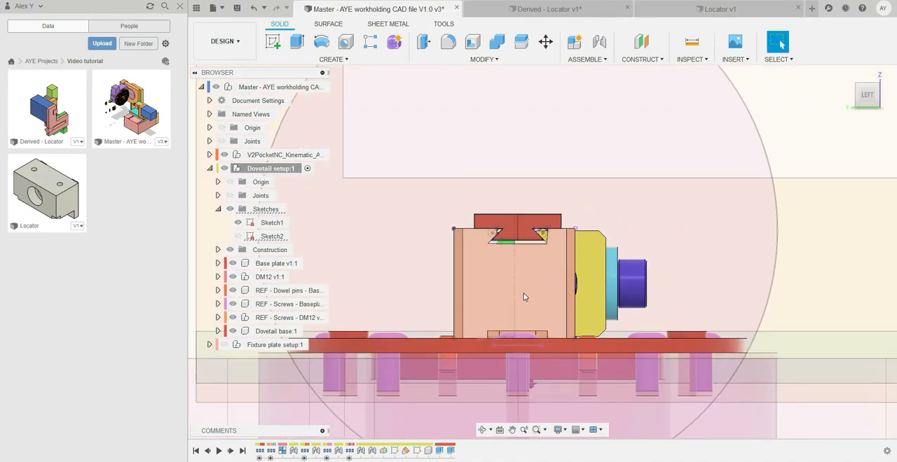
{"action": "middle_click_drag", "start_coordinate": [545, 285], "coordinate": [497, 393], "text": "shift"}
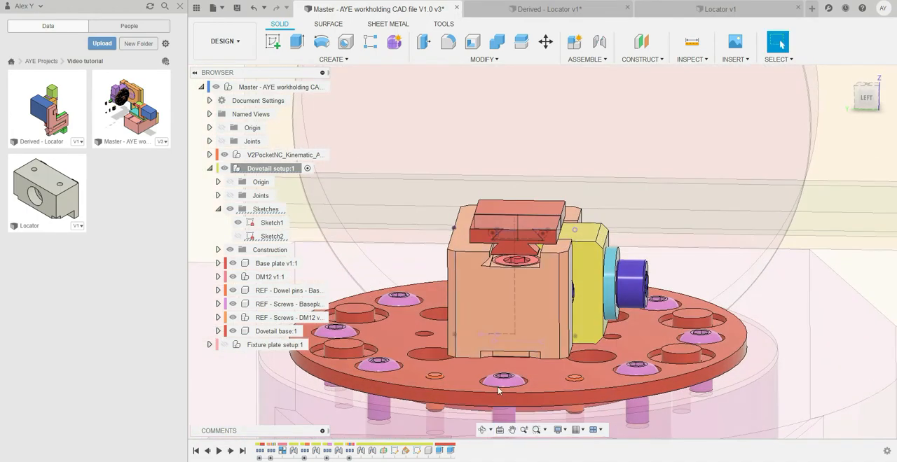
{"action": "scroll", "coordinate": [532, 332], "scroll_direction": "down", "scroll_amount": 2}
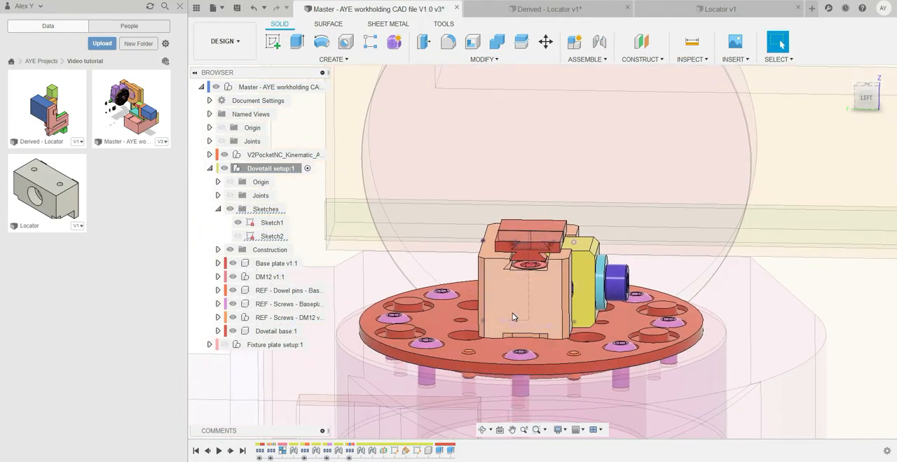
{"action": "scroll", "coordinate": [528, 239], "scroll_direction": "up", "scroll_amount": 2}
{"action": "scroll", "coordinate": [531, 229], "scroll_direction": "up", "scroll_amount": 2}
{"action": "left_click", "coordinate": [532, 226]}
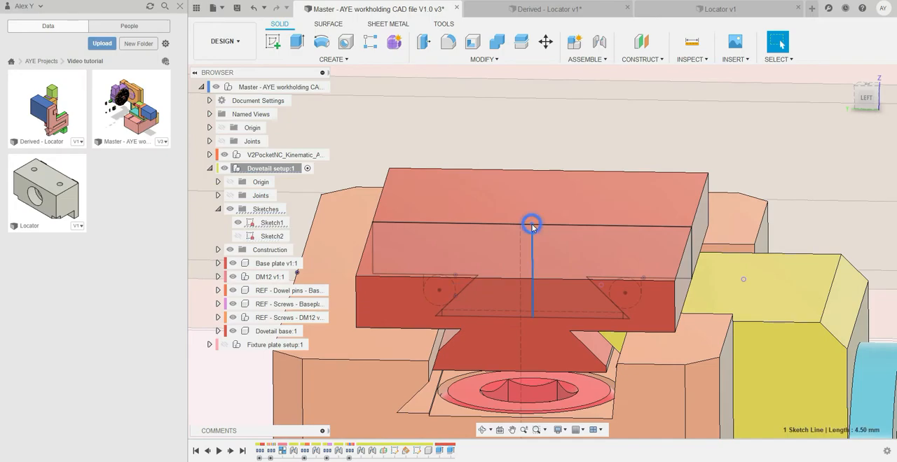
{"action": "scroll", "coordinate": [532, 224], "scroll_direction": "down", "scroll_amount": 3}
{"action": "scroll", "coordinate": [529, 339], "scroll_direction": "down", "scroll_amount": 1}
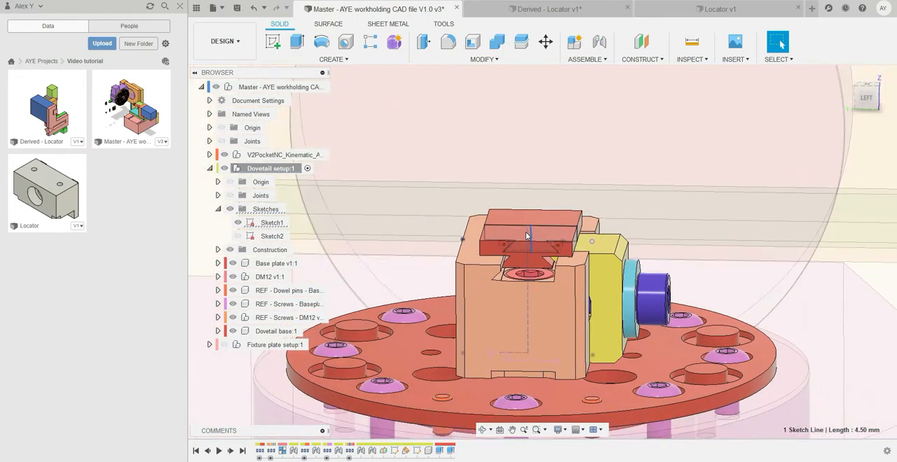
{"action": "scroll", "coordinate": [529, 341], "scroll_direction": "down", "scroll_amount": 2}
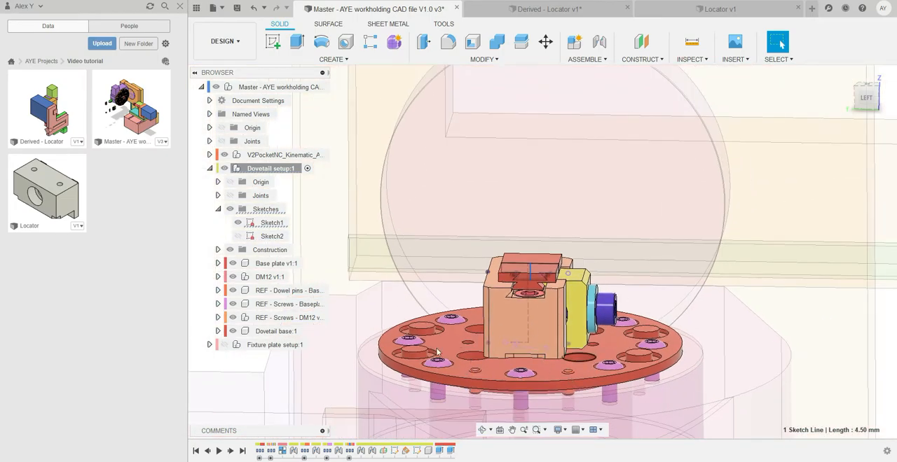
{"action": "scroll", "coordinate": [537, 347], "scroll_direction": "down", "scroll_amount": 2}
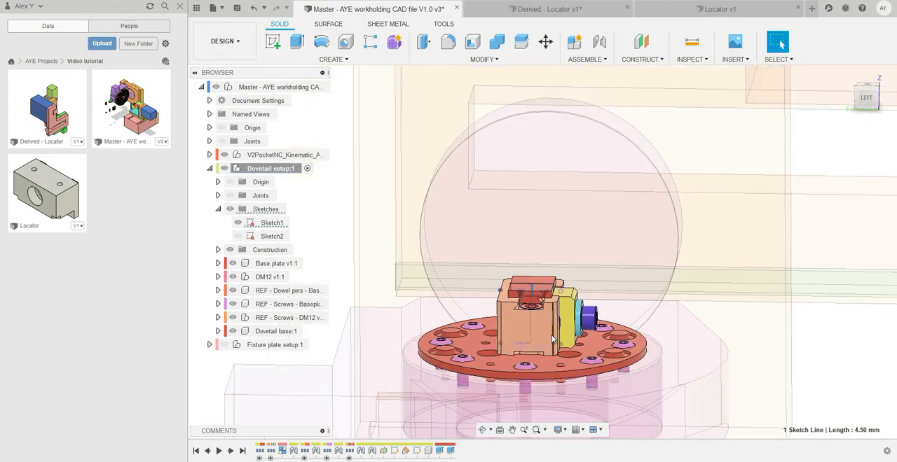
{"action": "scroll", "coordinate": [526, 329], "scroll_direction": "up", "scroll_amount": 4}
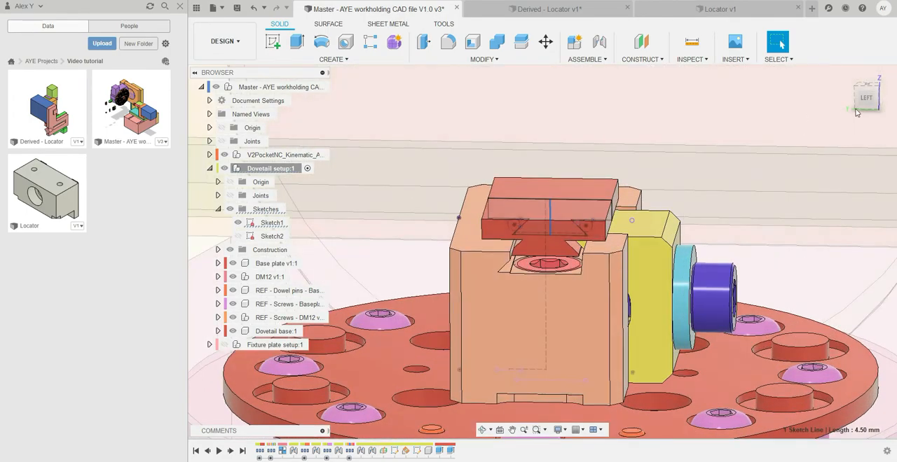
Return to the left view and examine the clearance between the dovetail's angled flank, the gage pin circle and the vise jaw.
{"action": "left_click", "coordinate": [869, 101]}
{"action": "scroll", "coordinate": [523, 218], "scroll_direction": "up", "scroll_amount": 6}
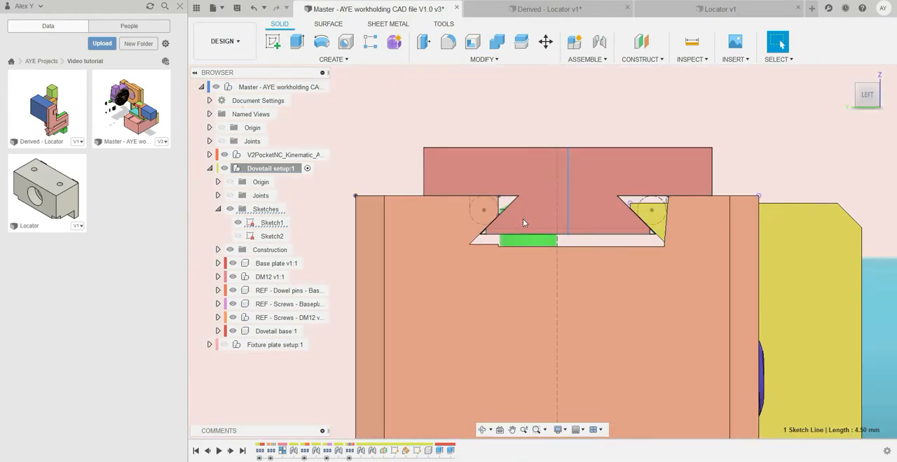
{"action": "scroll", "coordinate": [515, 223], "scroll_direction": "up", "scroll_amount": 10}
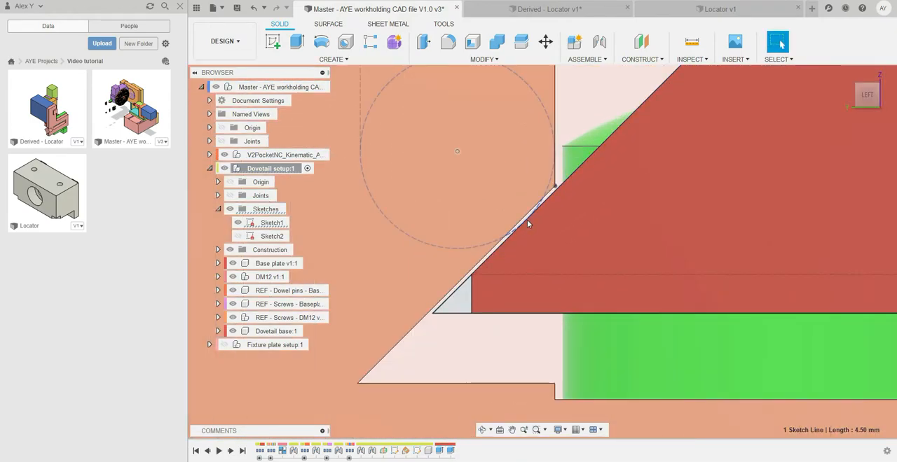
{"action": "scroll", "coordinate": [495, 243], "scroll_direction": "down", "scroll_amount": 5}
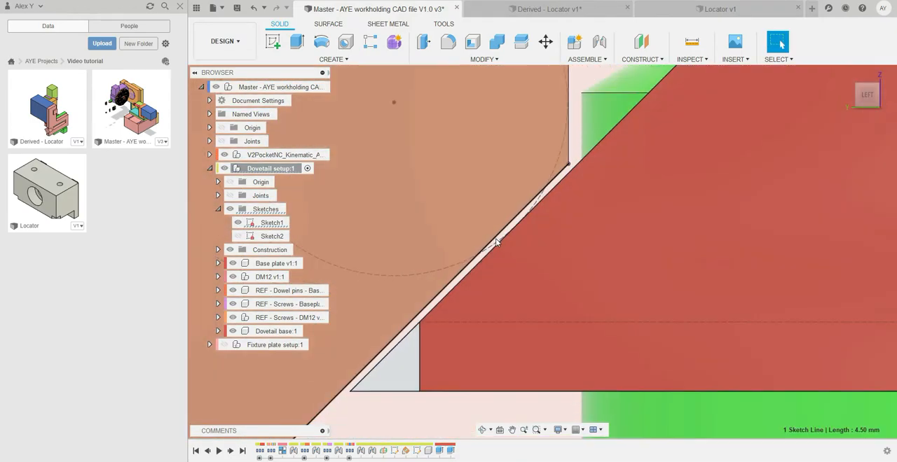
{"action": "scroll", "coordinate": [497, 239], "scroll_direction": "down", "scroll_amount": 8}
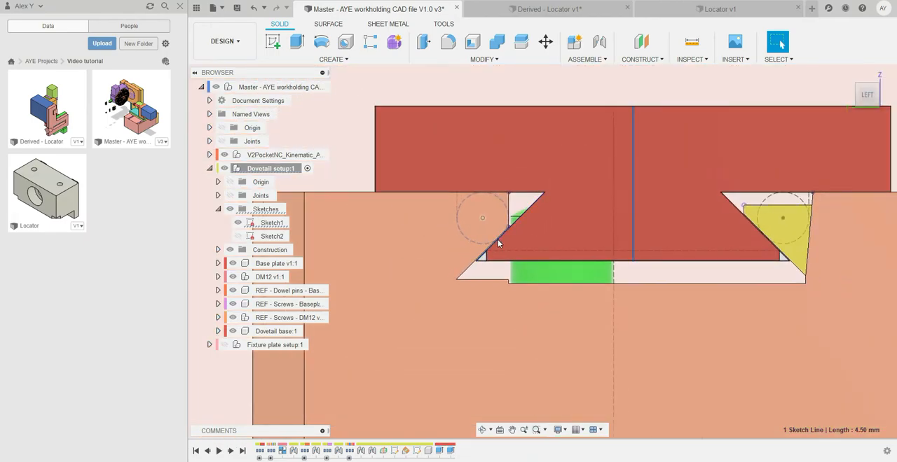
{"action": "scroll", "coordinate": [498, 242], "scroll_direction": "up", "scroll_amount": 10}
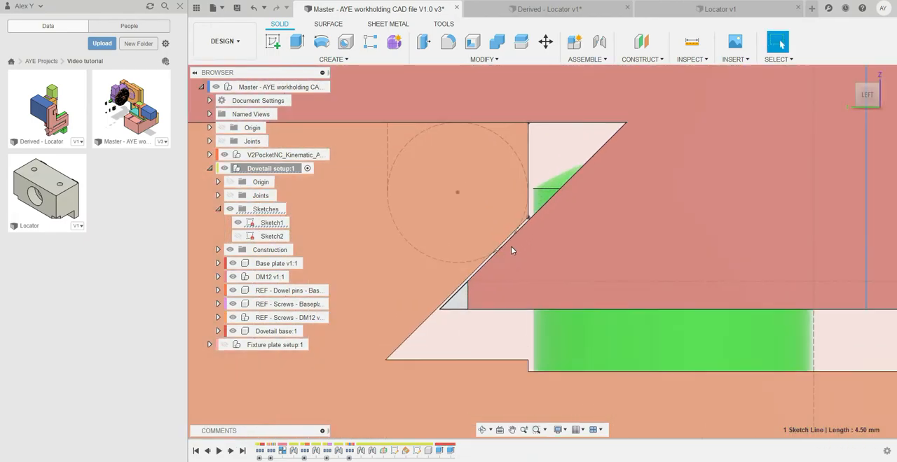
{"action": "scroll", "coordinate": [510, 250], "scroll_direction": "down", "scroll_amount": 2}
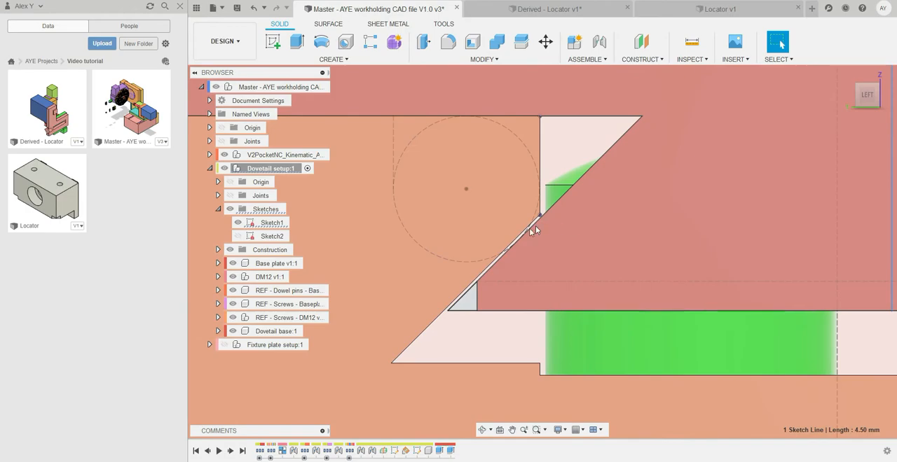
{"action": "scroll", "coordinate": [517, 243], "scroll_direction": "up", "scroll_amount": 5}
{"action": "scroll", "coordinate": [518, 242], "scroll_direction": "down", "scroll_amount": 4}
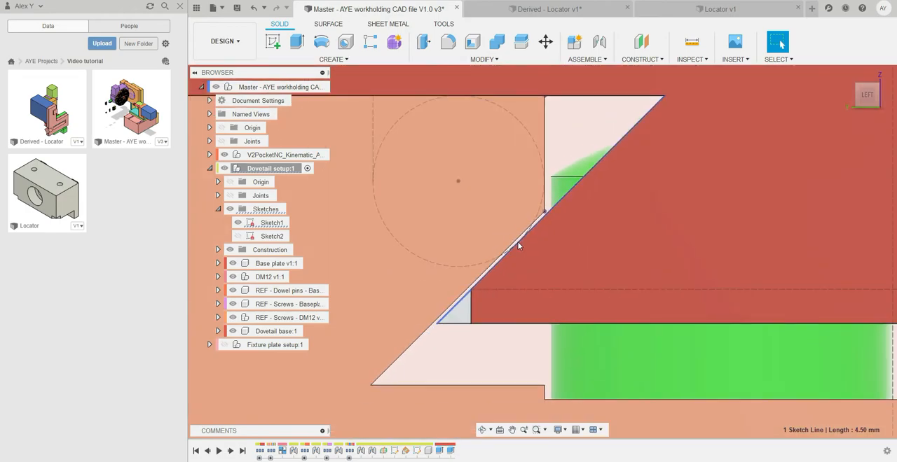
{"action": "scroll", "coordinate": [518, 245], "scroll_direction": "up", "scroll_amount": 3}
{"action": "scroll", "coordinate": [496, 253], "scroll_direction": "down", "scroll_amount": 6}
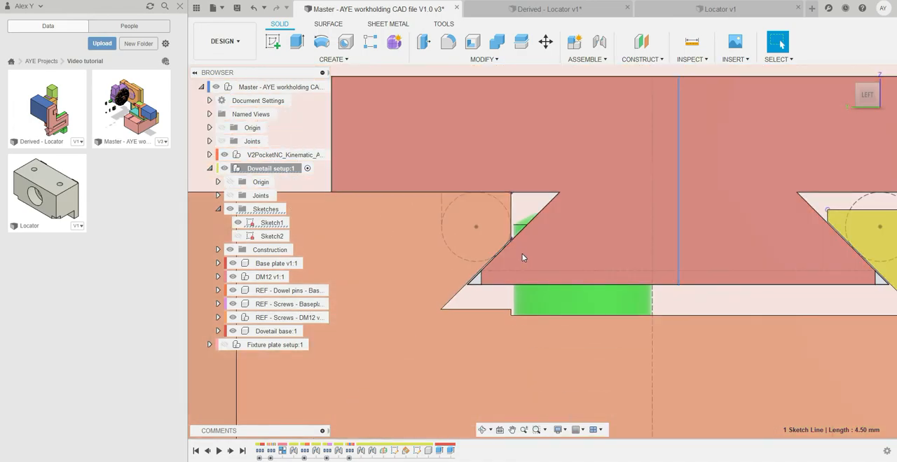
{"action": "scroll", "coordinate": [522, 258], "scroll_direction": "down", "scroll_amount": 3}
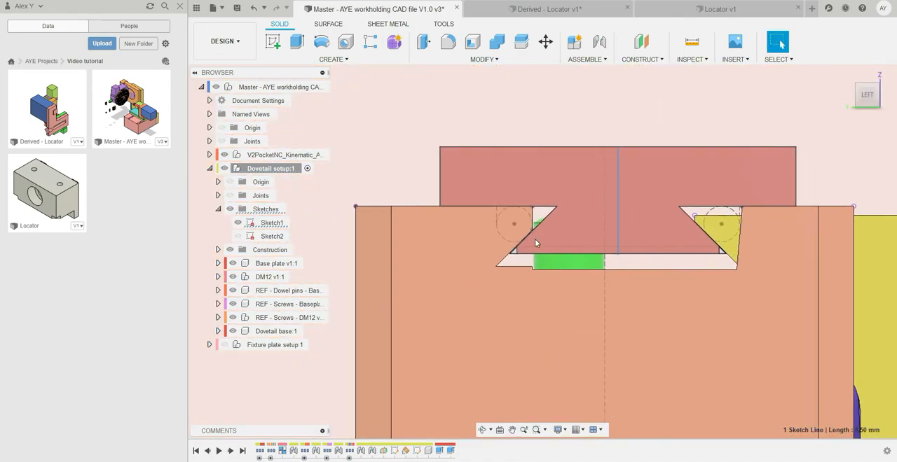
{"action": "scroll", "coordinate": [534, 243], "scroll_direction": "up", "scroll_amount": 8}
{"action": "scroll", "coordinate": [566, 240], "scroll_direction": "down", "scroll_amount": 4}
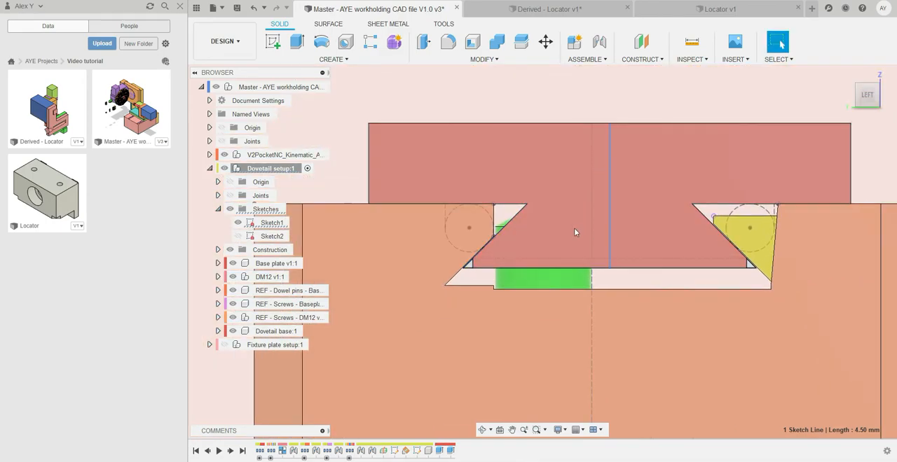
{"action": "scroll", "coordinate": [491, 245], "scroll_direction": "up", "scroll_amount": 4}
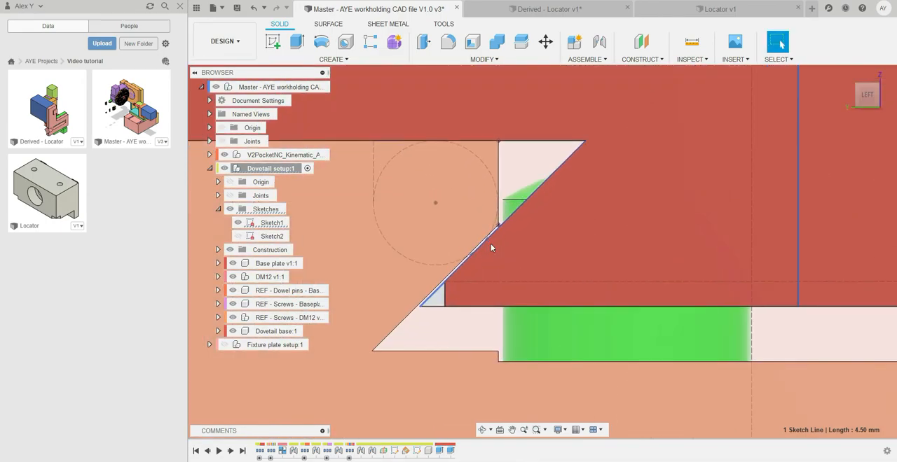
Consult the DM12 Dovetail Stock Preparation drawing, then return to the assembly and recheck the contact along the dovetail's angled flank.
{"action": "key", "text": "alt+Tab"}
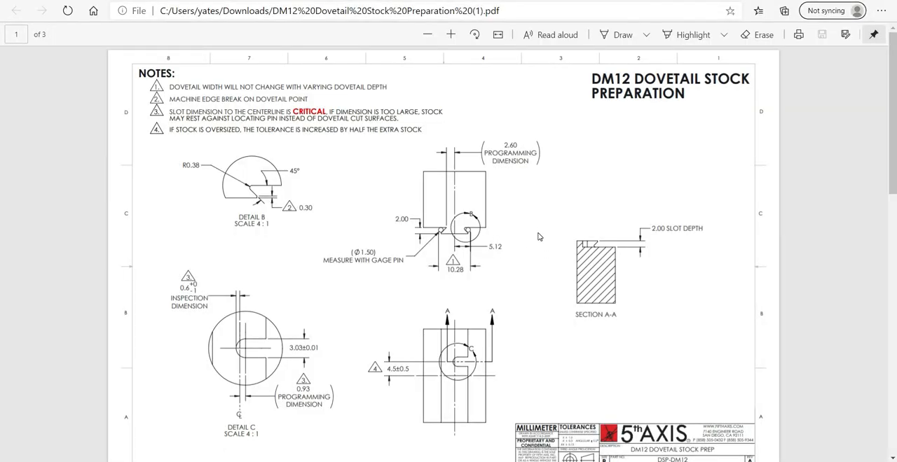
{"action": "key", "text": "alt+Tab"}
{"action": "scroll", "coordinate": [477, 254], "scroll_direction": "up", "scroll_amount": 5}
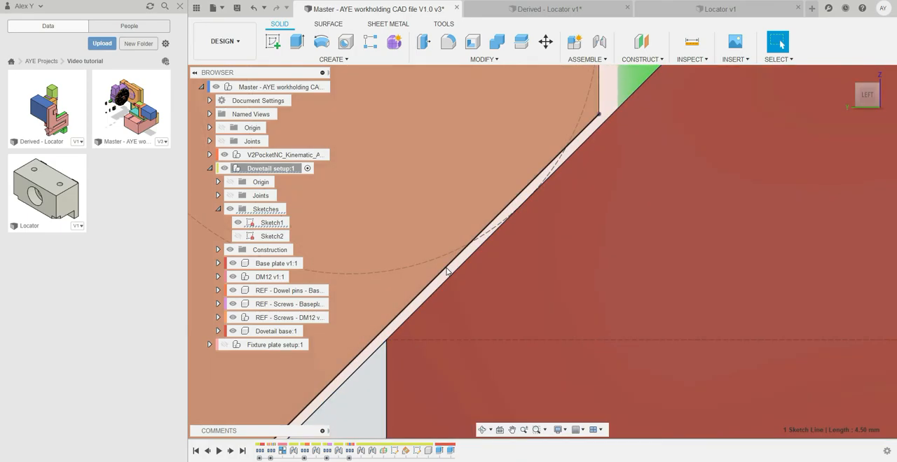
{"action": "scroll", "coordinate": [447, 272], "scroll_direction": "down", "scroll_amount": 8}
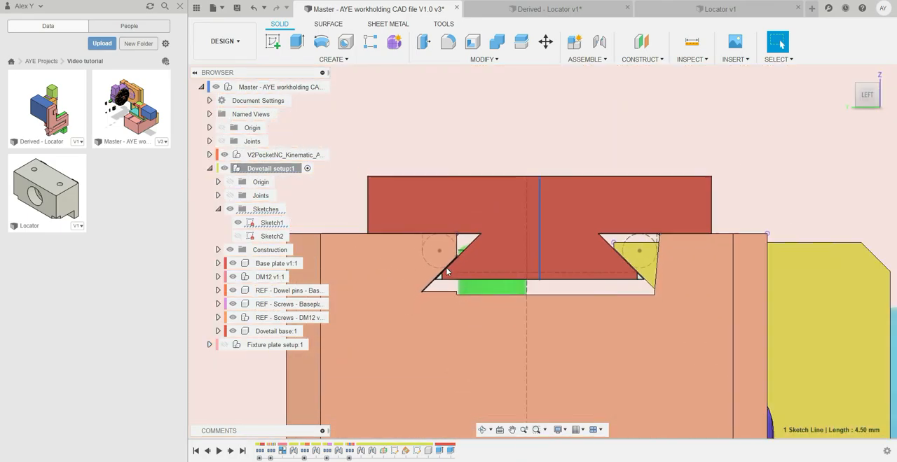